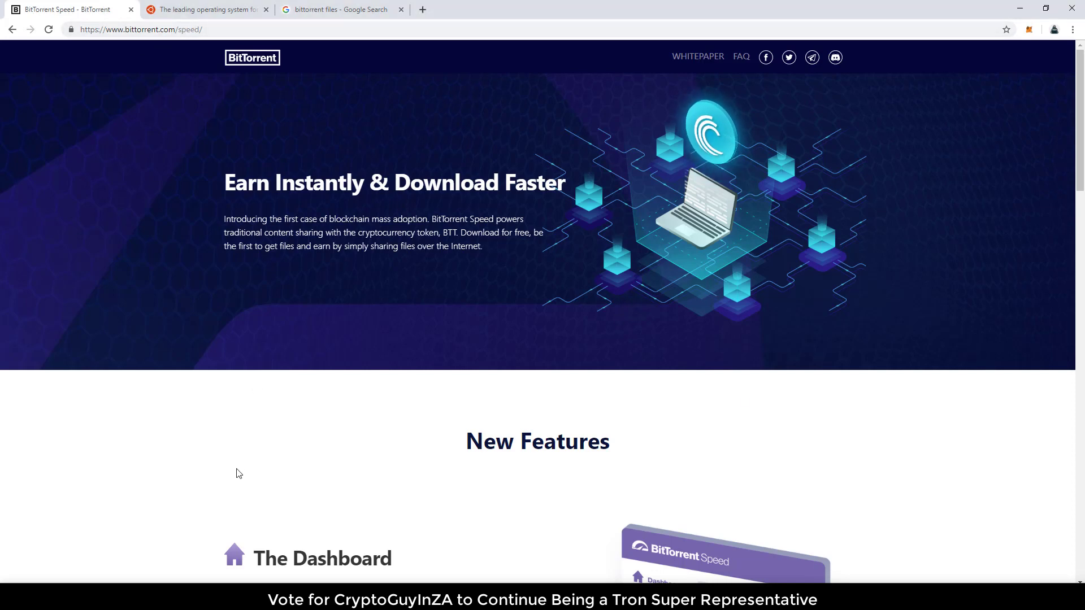
Scroll the BitTorrent Speed page and download the uTorrent.exe installer
{"action": "scroll", "coordinate": [238, 473], "scroll_direction": "down", "scroll_amount": 5}
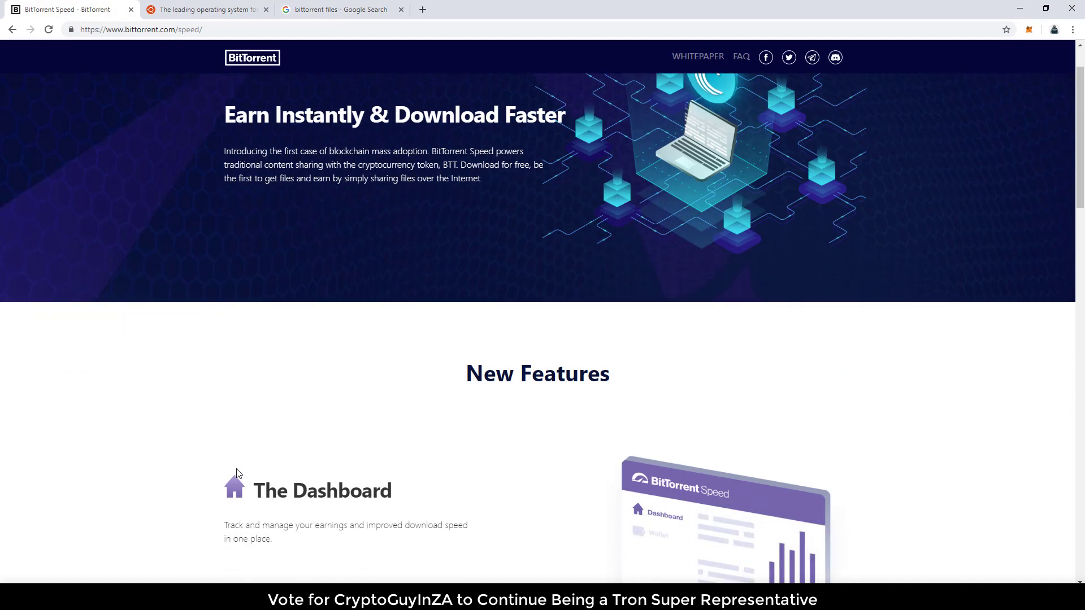
{"action": "scroll", "coordinate": [238, 474], "scroll_direction": "down", "scroll_amount": 4}
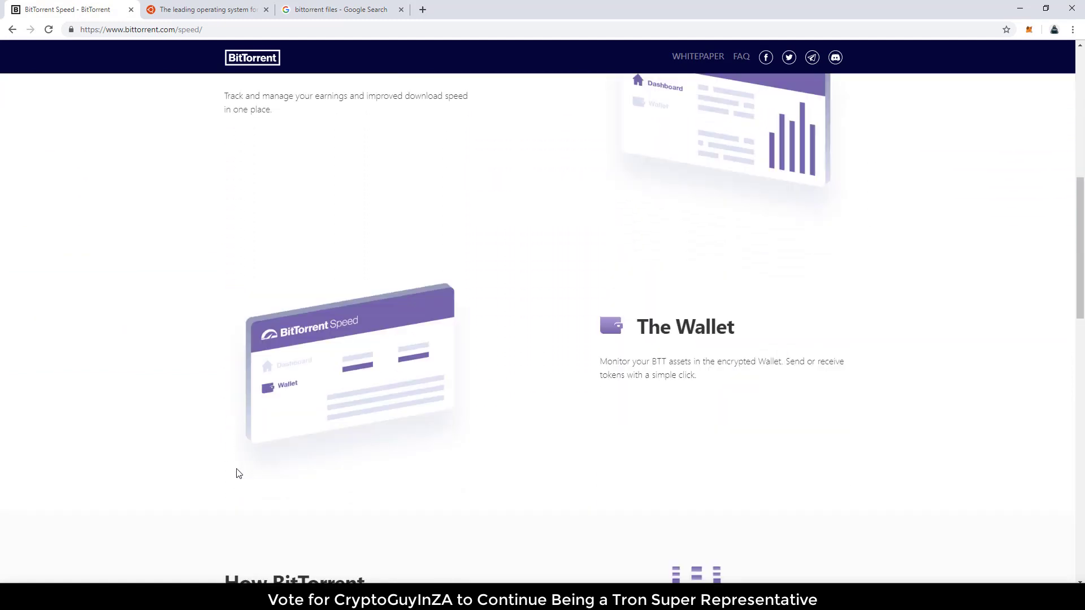
{"action": "scroll", "coordinate": [239, 473], "scroll_direction": "up", "scroll_amount": 2}
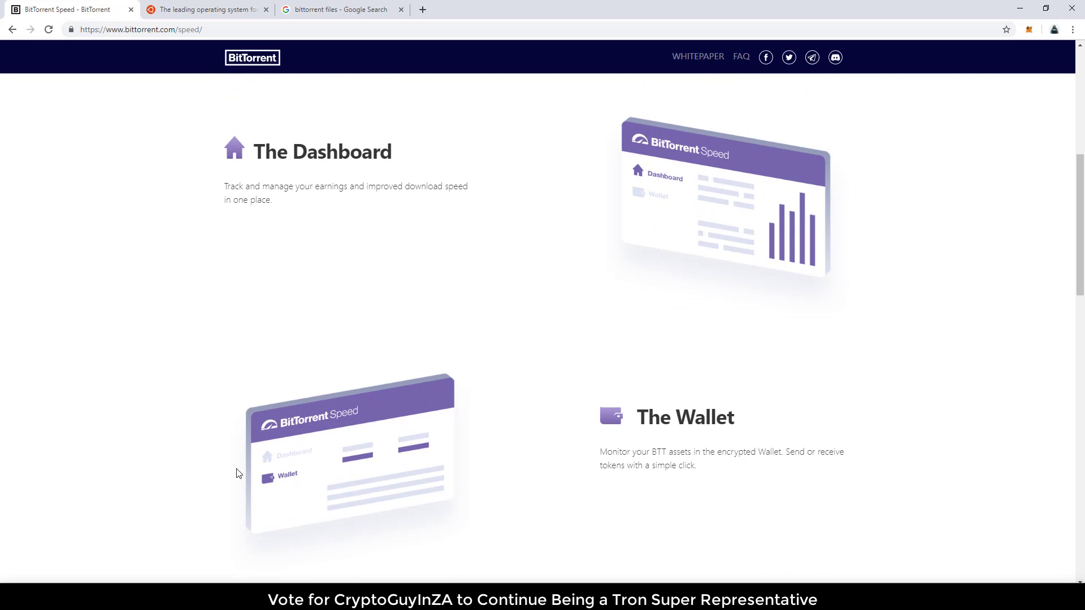
{"action": "scroll", "coordinate": [238, 474], "scroll_direction": "down", "scroll_amount": 8}
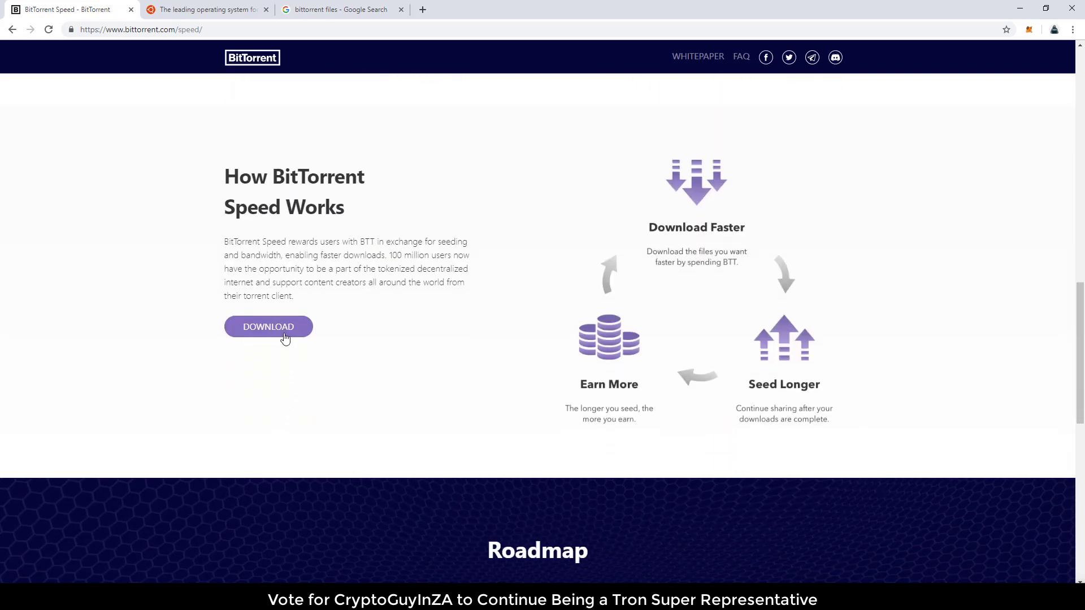
{"action": "left_click", "coordinate": [286, 337]}
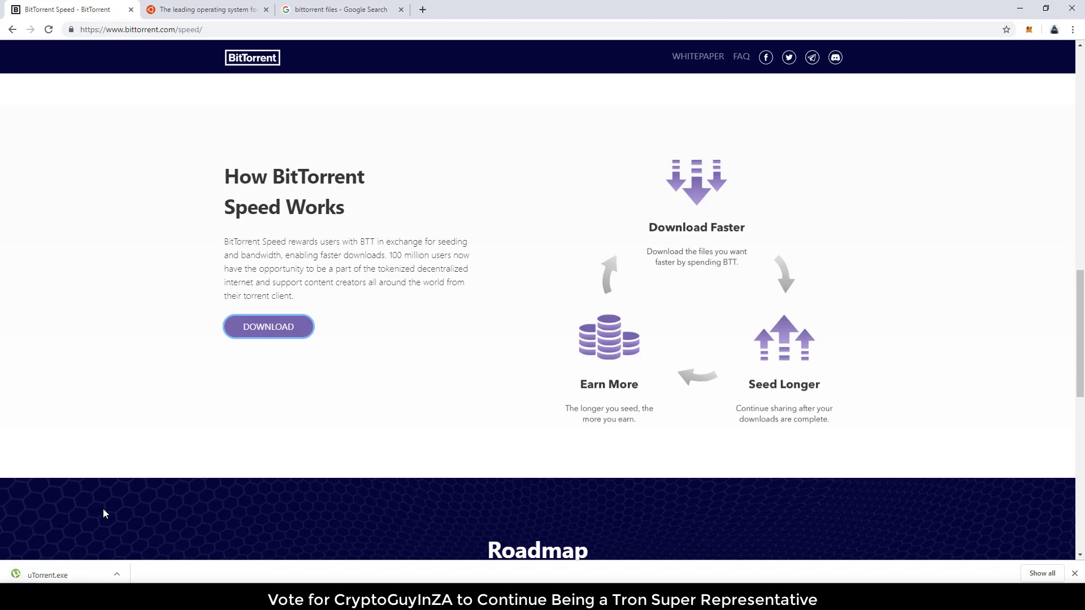
Run uTorrent.exe and complete the install wizard, accepting the license and default options
{"action": "left_click", "coordinate": [57, 576]}
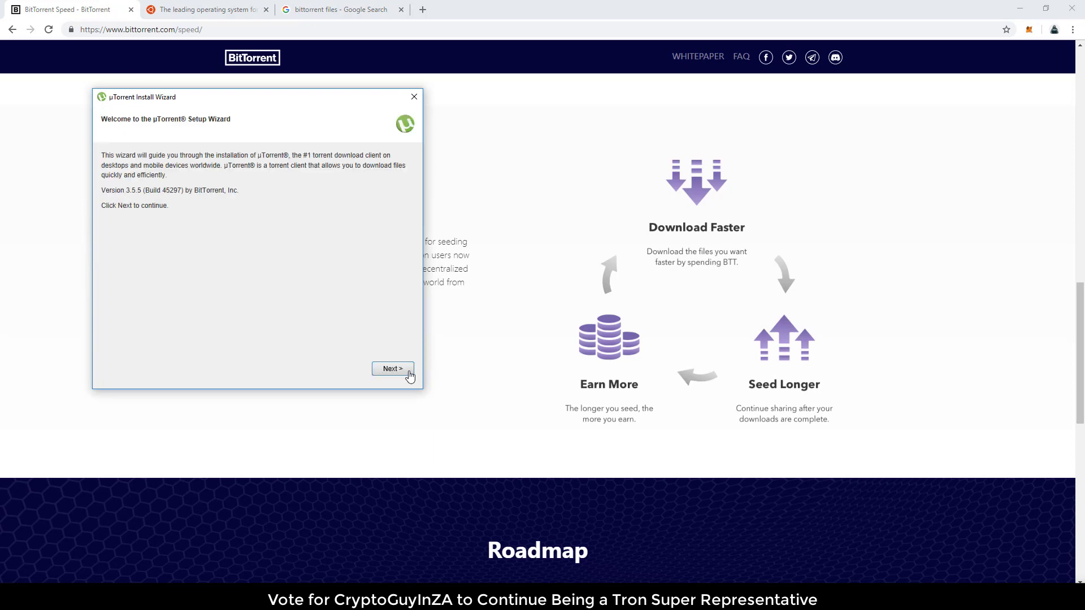
{"action": "left_click", "coordinate": [408, 370]}
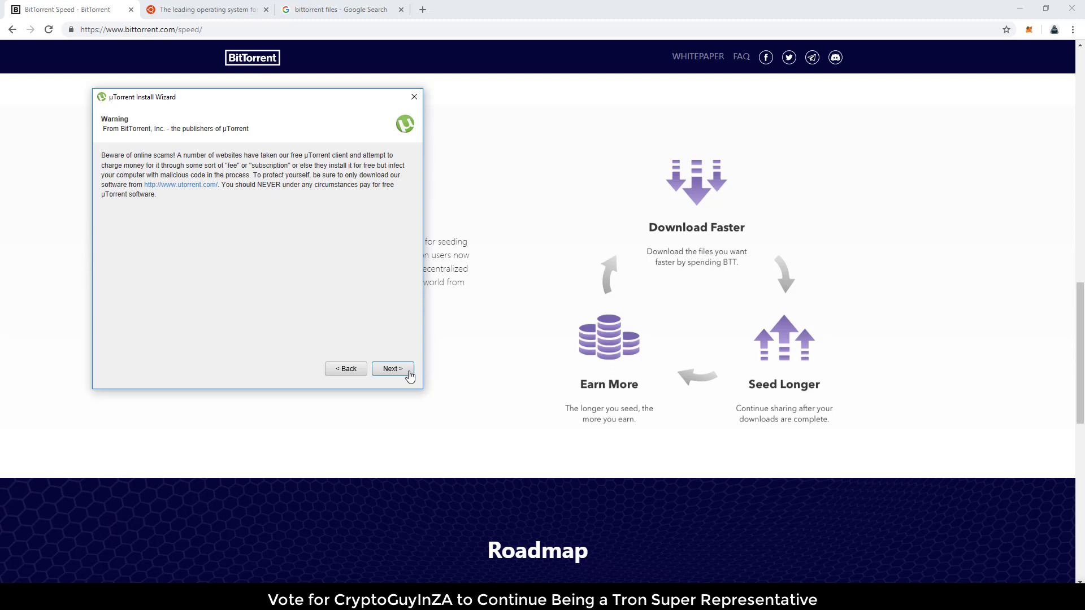
{"action": "left_click", "coordinate": [409, 376]}
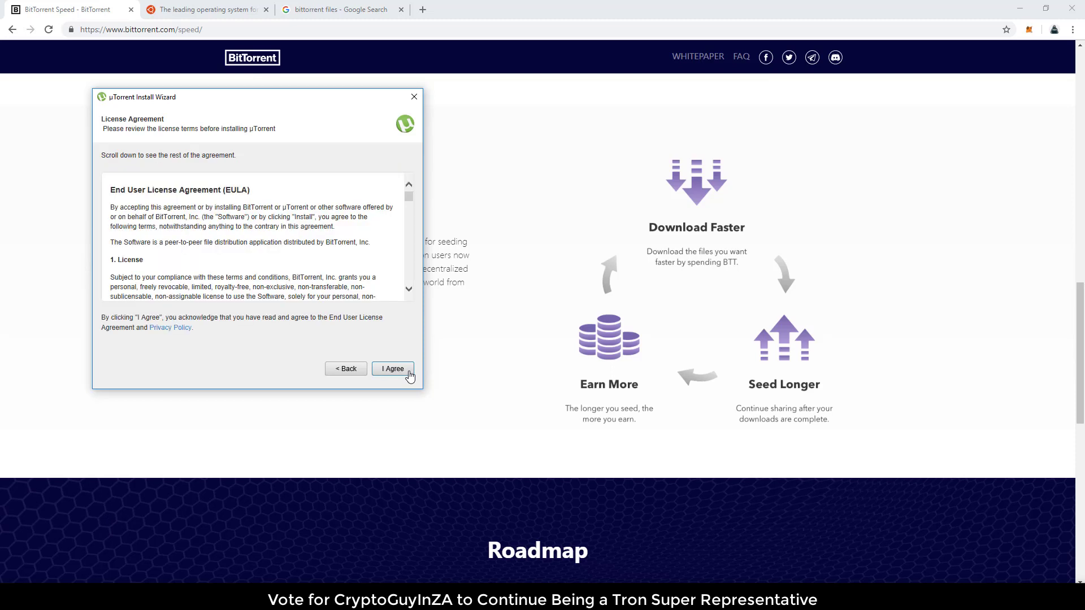
{"action": "left_click", "coordinate": [409, 376]}
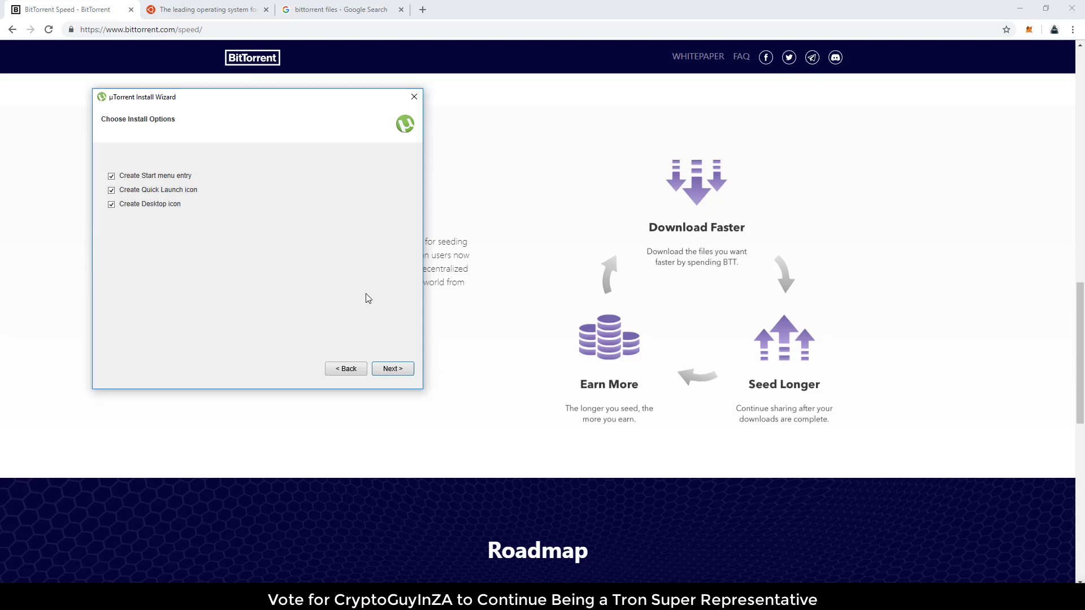
{"action": "left_click", "coordinate": [411, 369]}
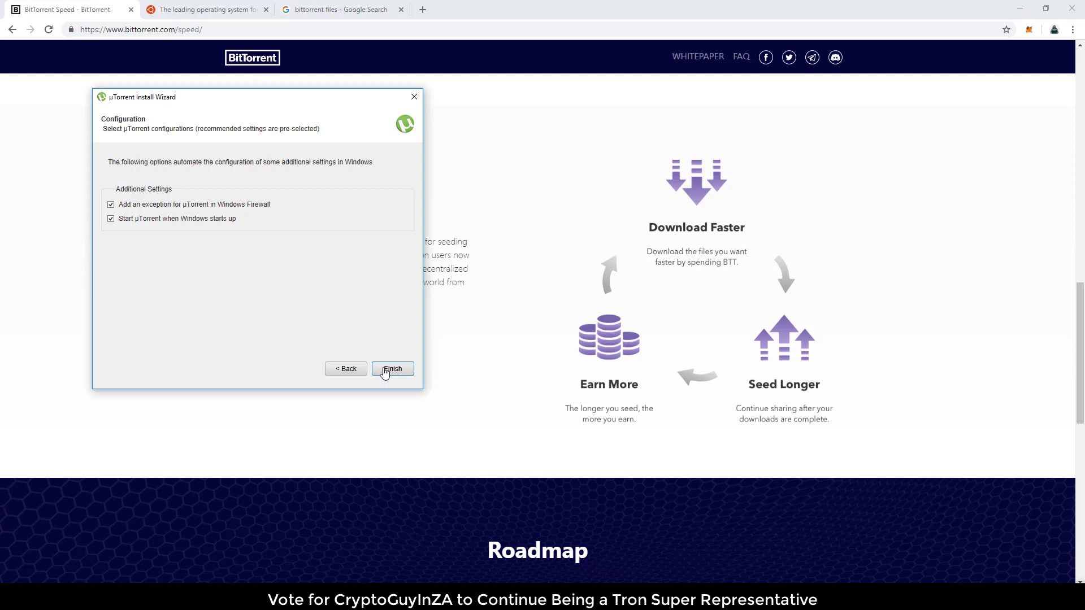
{"action": "left_click", "coordinate": [383, 370]}
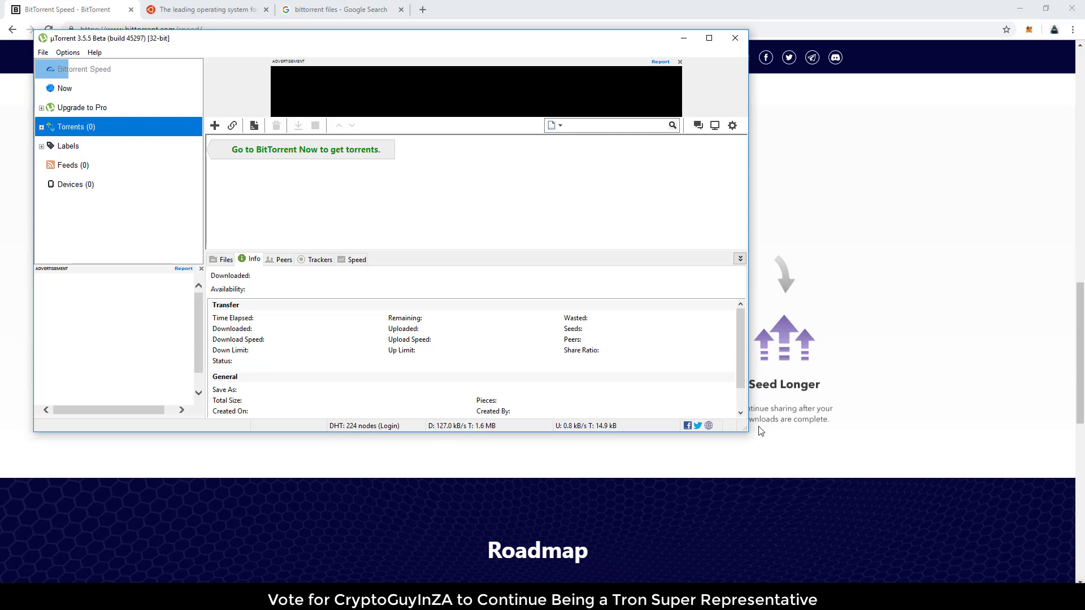
Drag the µTorrent window's bottom-right corner outward to enlarge it
{"action": "left_click_drag", "start_coordinate": [746, 430], "coordinate": [859, 517]}
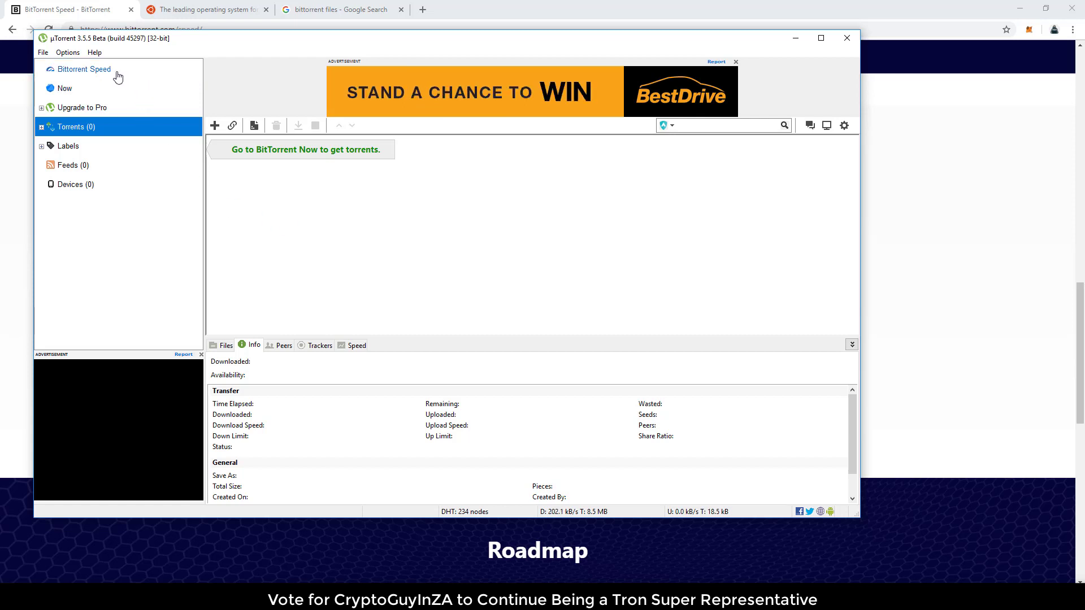
Open BitTorrent Speed from the sidebar and page through its introduction to the dashboard
{"action": "left_click", "coordinate": [84, 70]}
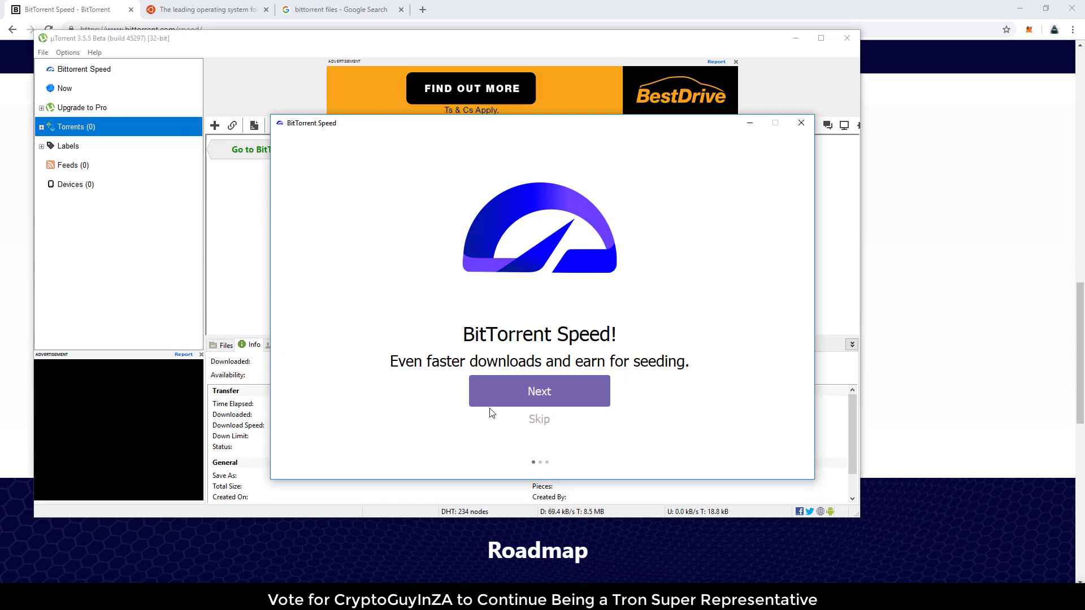
{"action": "left_click", "coordinate": [525, 391]}
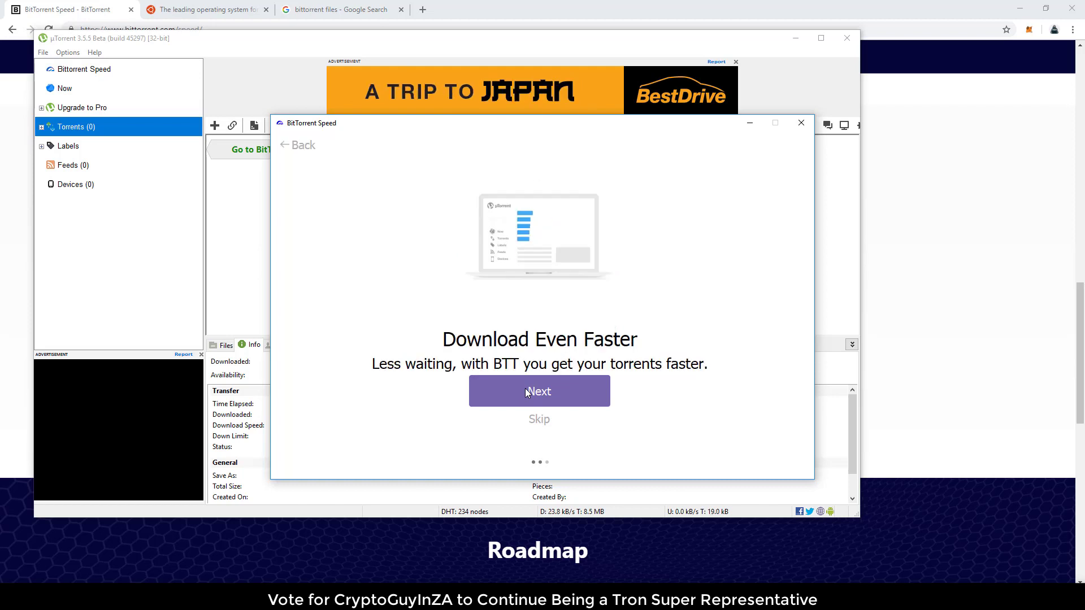
{"action": "left_click", "coordinate": [524, 390]}
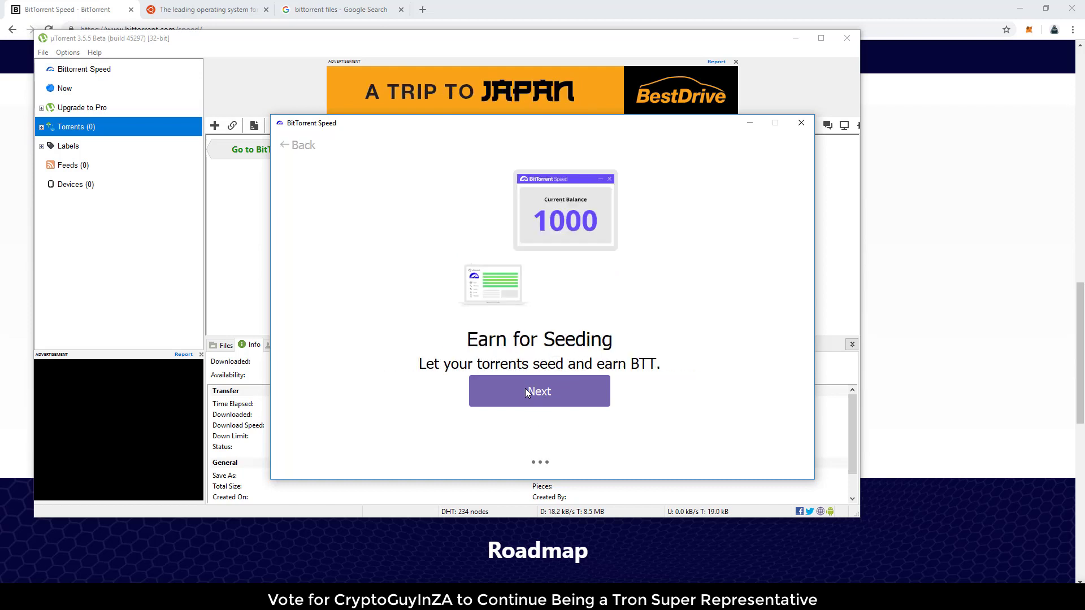
{"action": "left_click", "coordinate": [525, 391]}
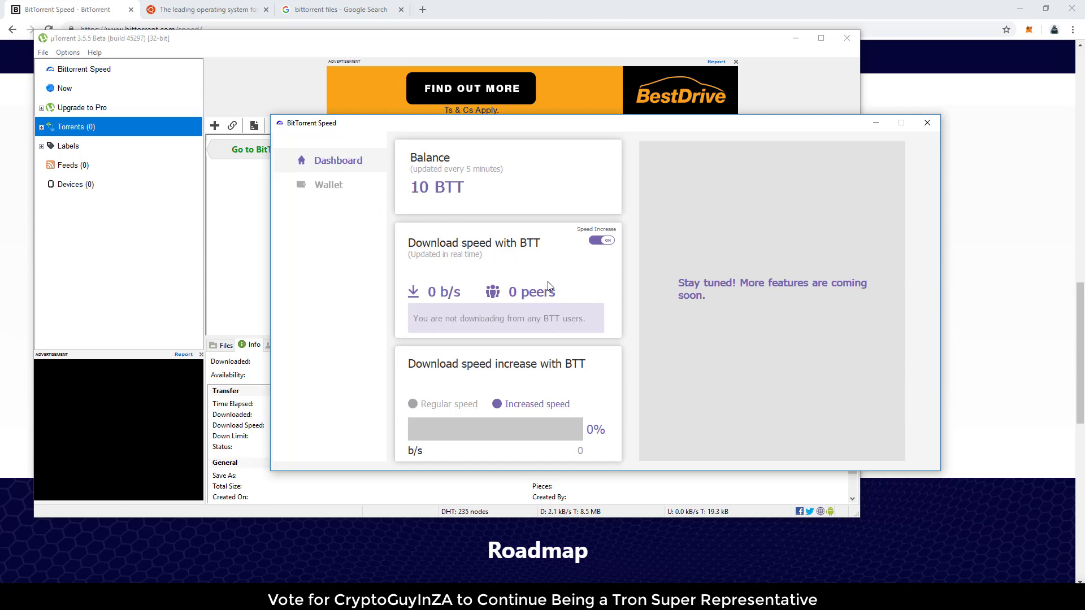
Toggle Speed Increase with BTT off and back on, then show the Wallet setup page
{"action": "left_click", "coordinate": [602, 242]}
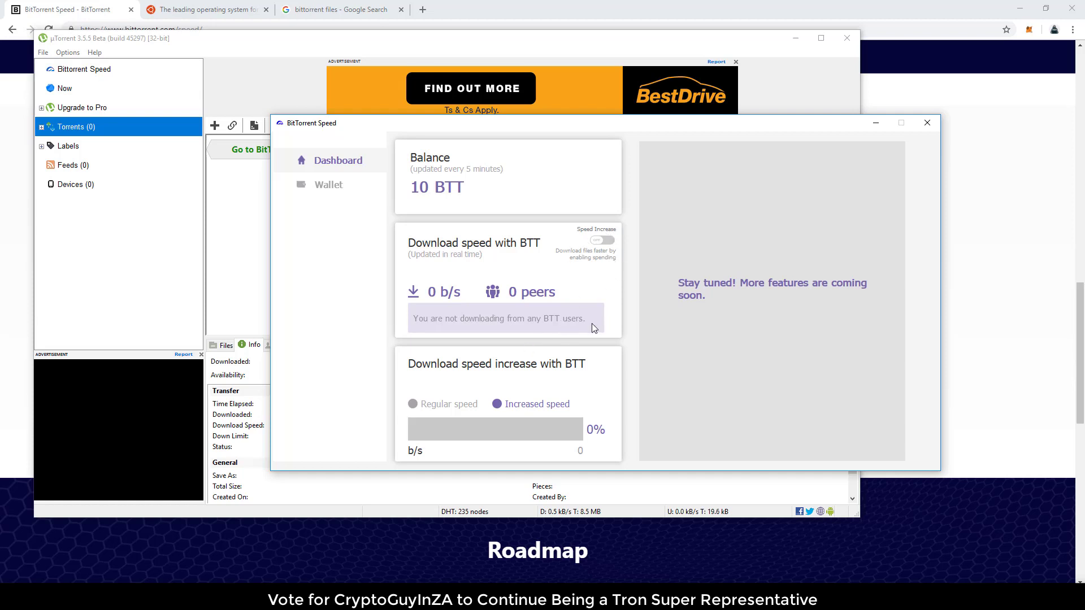
{"action": "left_click", "coordinate": [604, 240]}
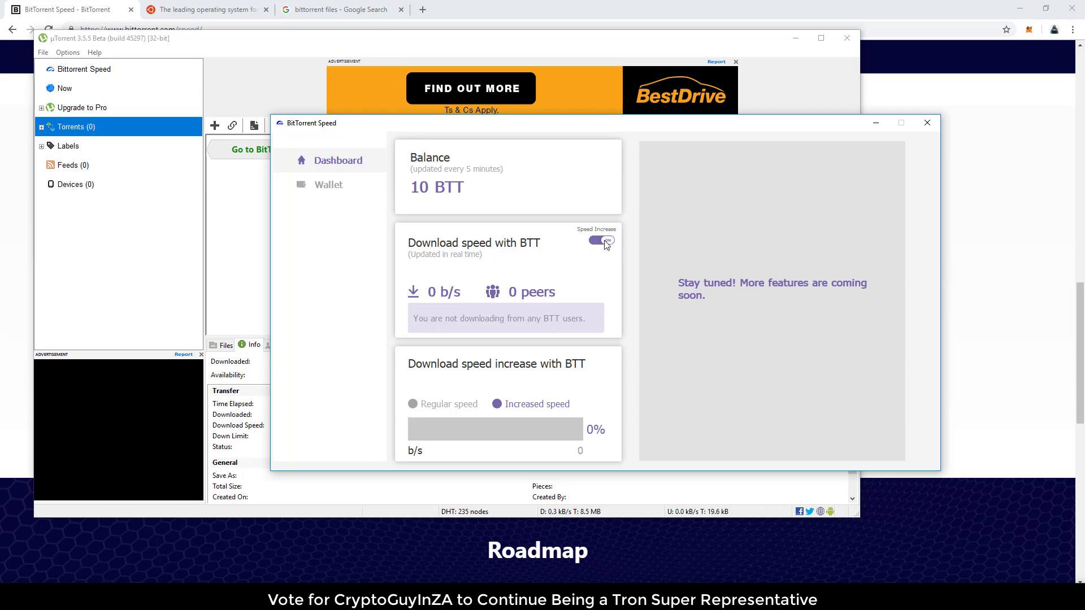
{"action": "left_click", "coordinate": [331, 185]}
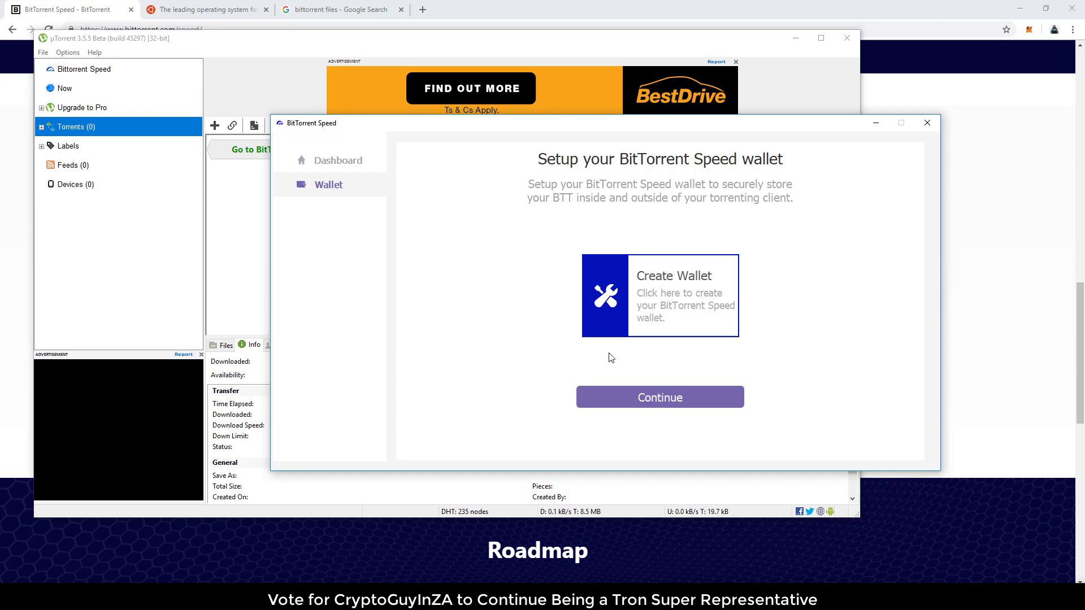
Enter a wallet password of at least 8 characters, correcting it along the way
{"action": "left_click", "coordinate": [637, 401]}
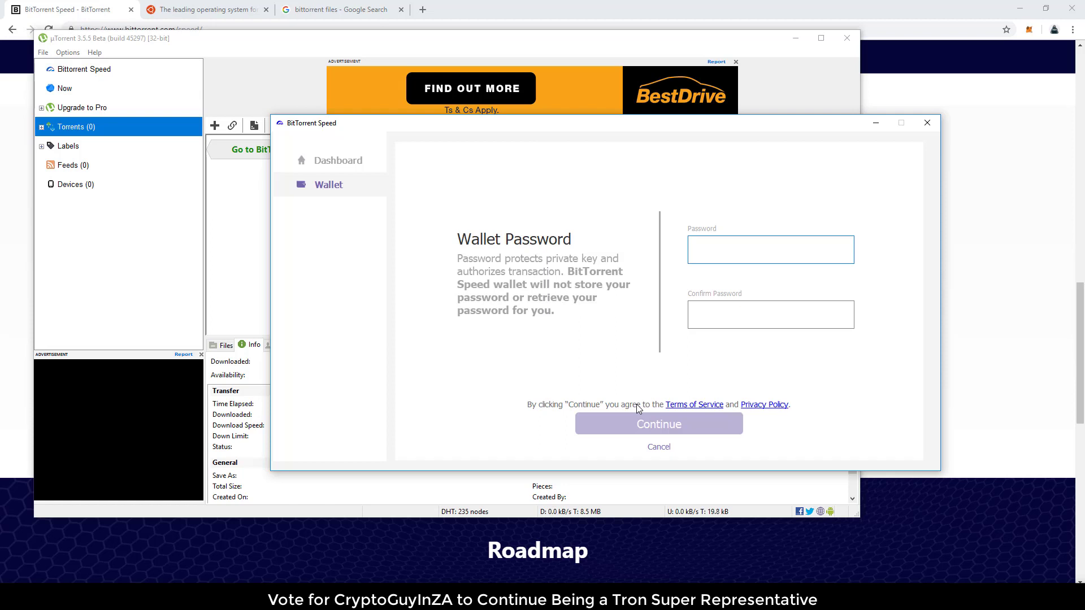
{"action": "type", "text": "pa"}
{"action": "key", "text": "BackSpace"}
{"action": "key", "text": "BackSpace"}
{"action": "type", "text": "******"}
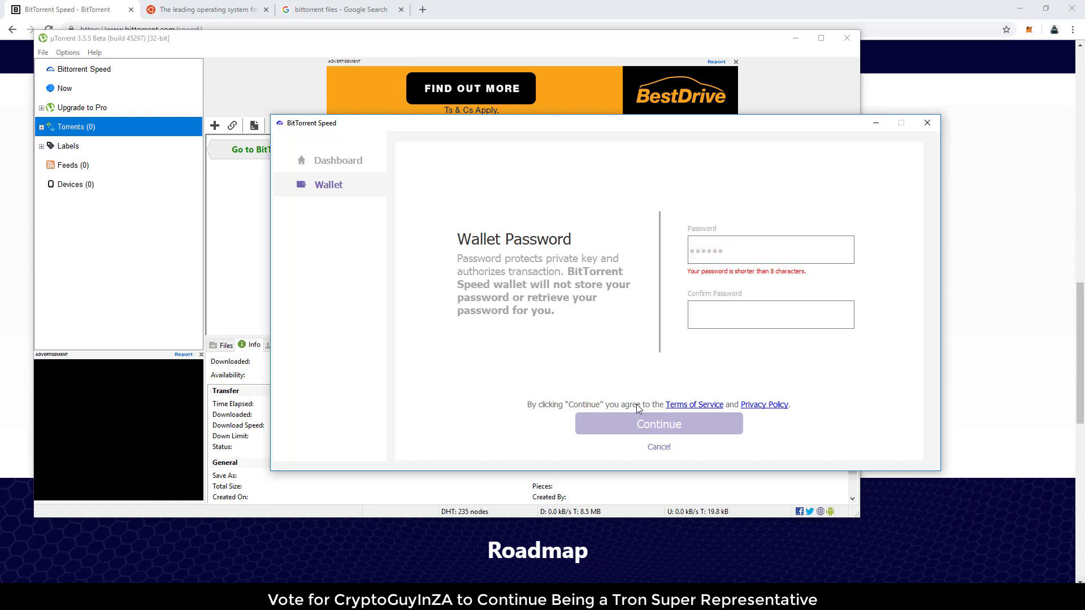
{"action": "left_click", "coordinate": [745, 255]}
{"action": "key", "text": "BackSpace"}
{"action": "key", "text": "BackSpace"}
{"action": "key", "text": "BackSpace"}
{"action": "key", "text": "BackSpace"}
{"action": "key", "text": "BackSpace"}
{"action": "key", "text": "BackSpace"}
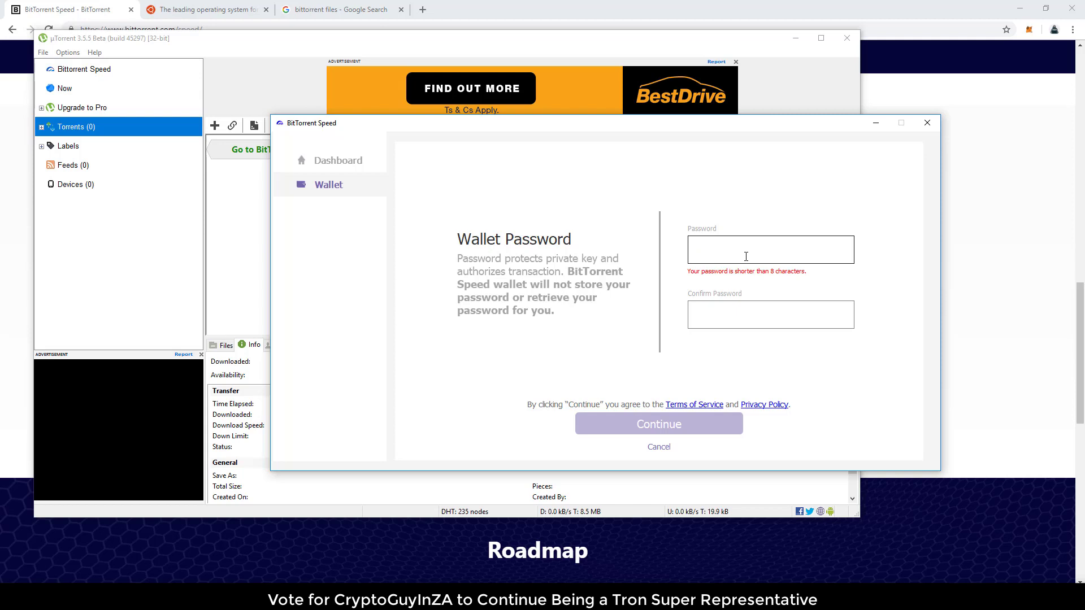
{"action": "type", "text": "••••••••"}
{"action": "key", "text": "BackSpace"}
{"action": "key", "text": "BackSpace"}
{"action": "key", "text": "BackSpace"}
{"action": "key", "text": "BackSpace"}
{"action": "key", "text": "BackSpace"}
{"action": "key", "text": "BackSpace"}
{"action": "key", "text": "BackSpace"}
{"action": "key", "text": "BackSpace"}
{"action": "type", "text": "•••••••••"}
Retype the password in Confirm Password and create the wallet
{"action": "left_click", "coordinate": [734, 322]}
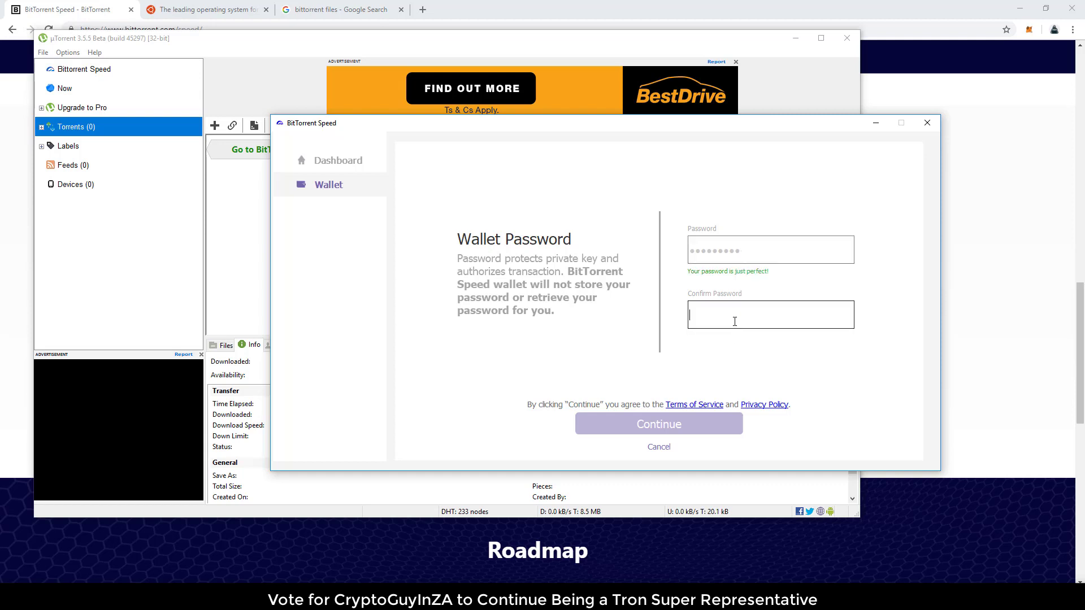
{"action": "type", "text": "••••"}
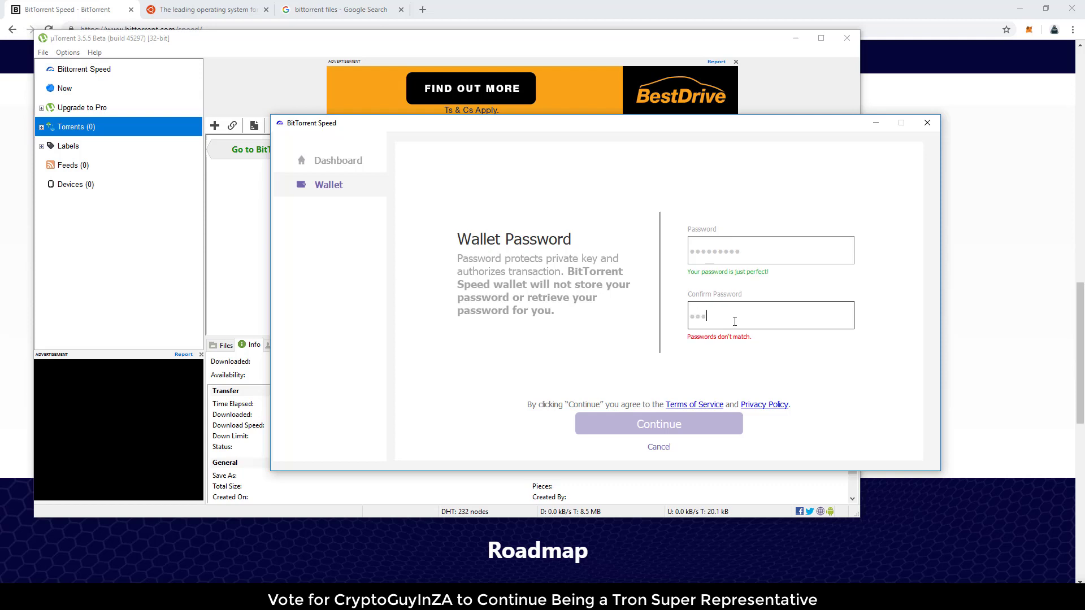
{"action": "type", "text": "••••••"}
{"action": "left_click_drag", "start_coordinate": [745, 255], "coordinate": [621, 246]}
{"action": "type", "text": "•"}
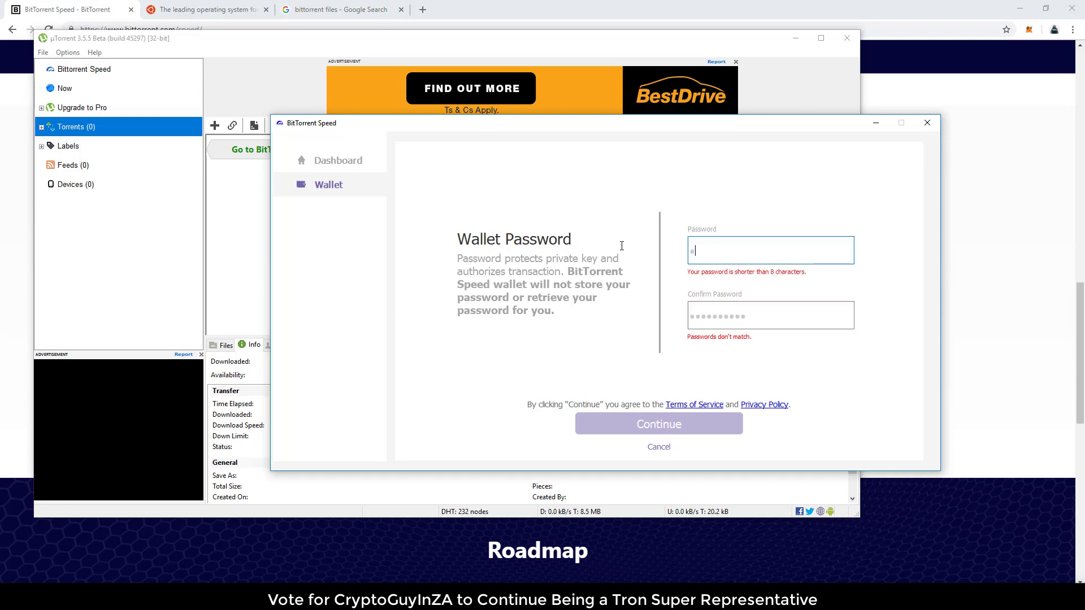
{"action": "type", "text": "•••••••••"}
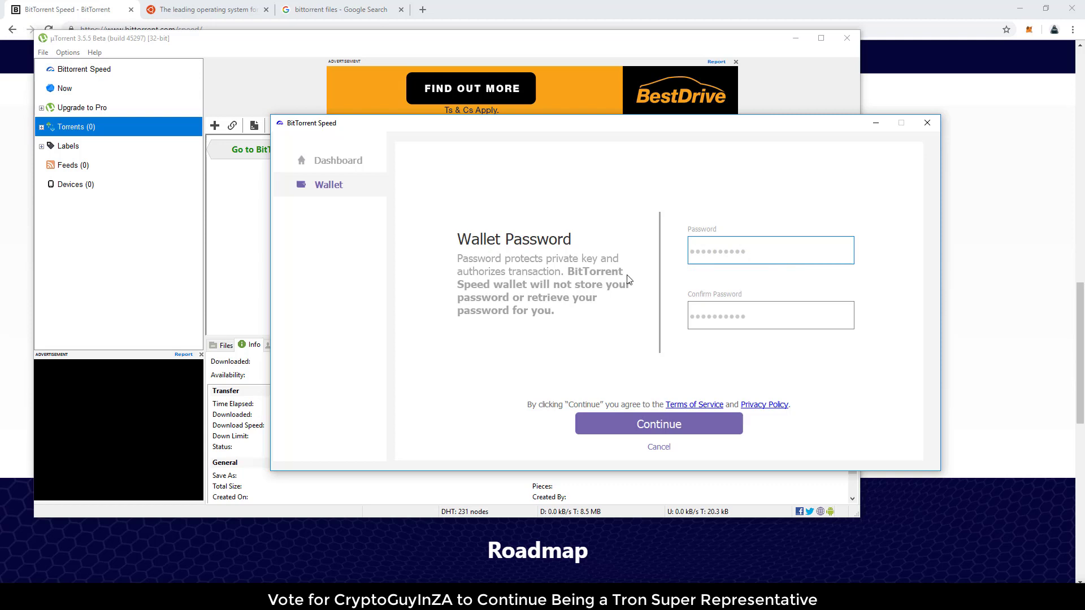
{"action": "left_click", "coordinate": [643, 433]}
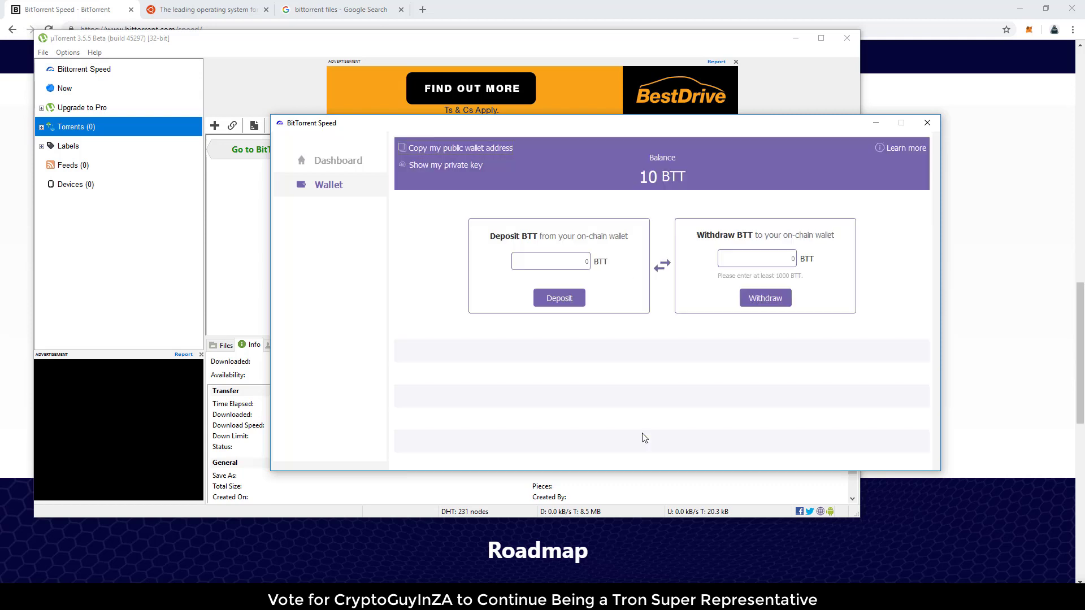
Reveal and copy the wallet's private key, then dismiss the warning
{"action": "left_click", "coordinate": [452, 166]}
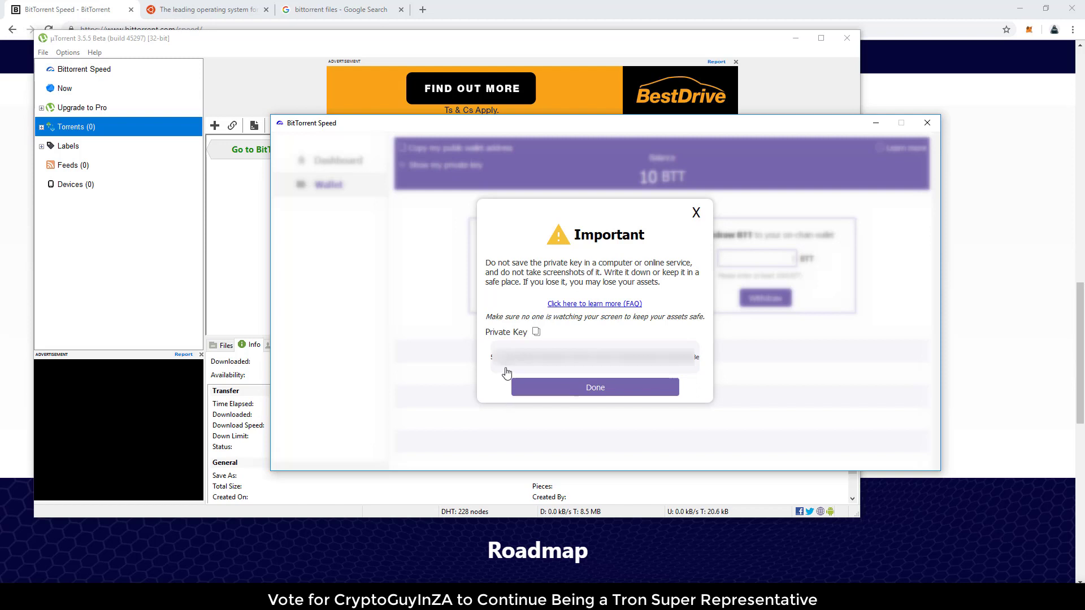
{"action": "left_click", "coordinate": [536, 332]}
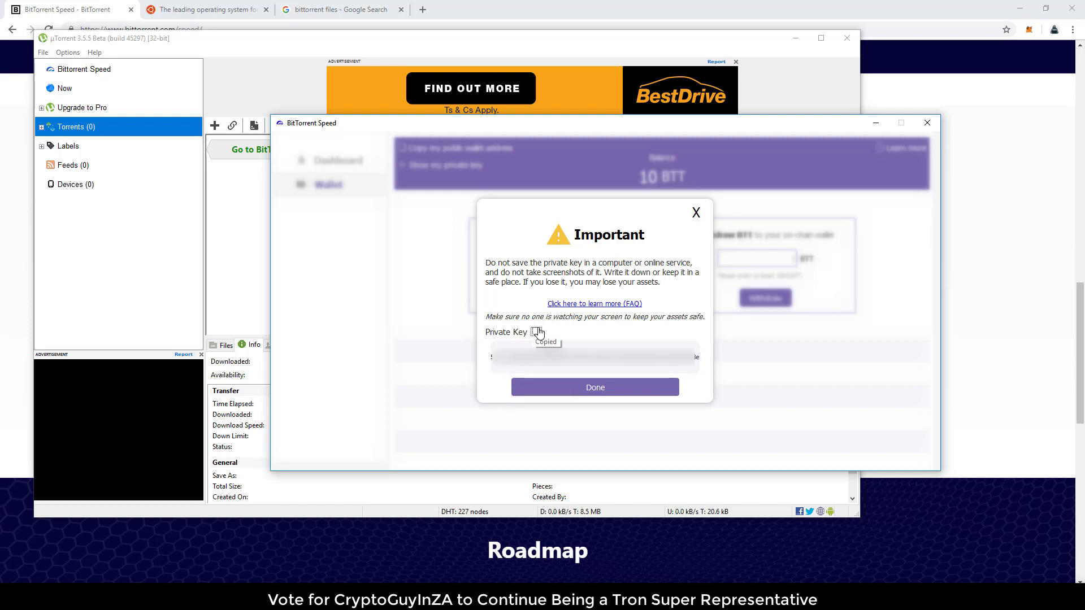
{"action": "left_click", "coordinate": [642, 392]}
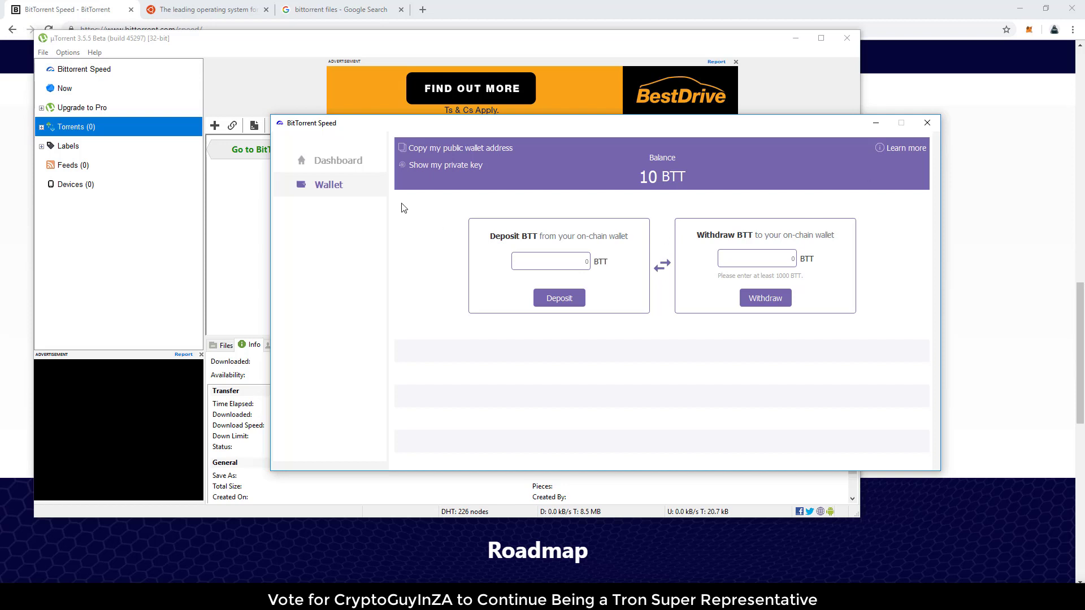
Switch BitTorrent Speed to the Dashboard view
{"action": "left_click", "coordinate": [348, 163]}
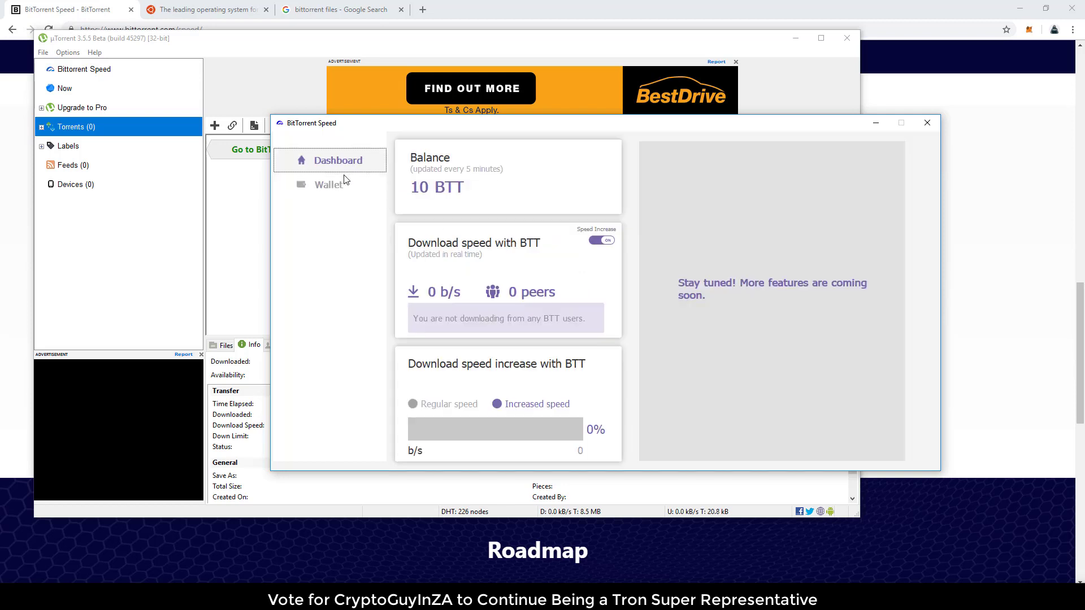
{"action": "left_click", "coordinate": [346, 179]}
{"action": "left_click", "coordinate": [351, 164]}
Close BitTorrent Speed, expand Torrents into its Downloading/Seeding/Completed sub-lists, and select Seeding
{"action": "left_click", "coordinate": [928, 122]}
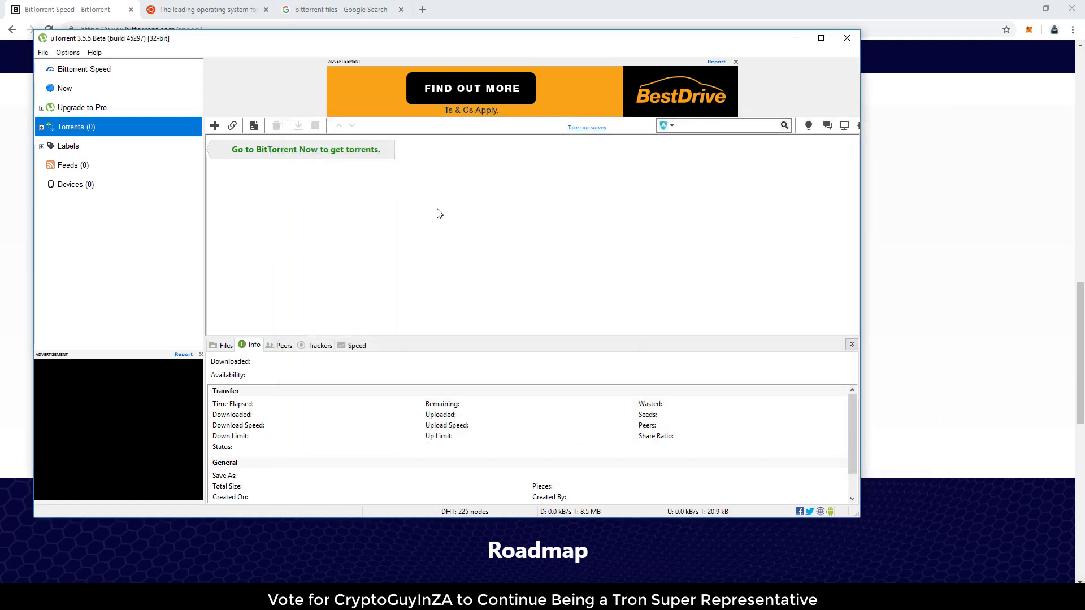
{"action": "left_click", "coordinate": [42, 128]}
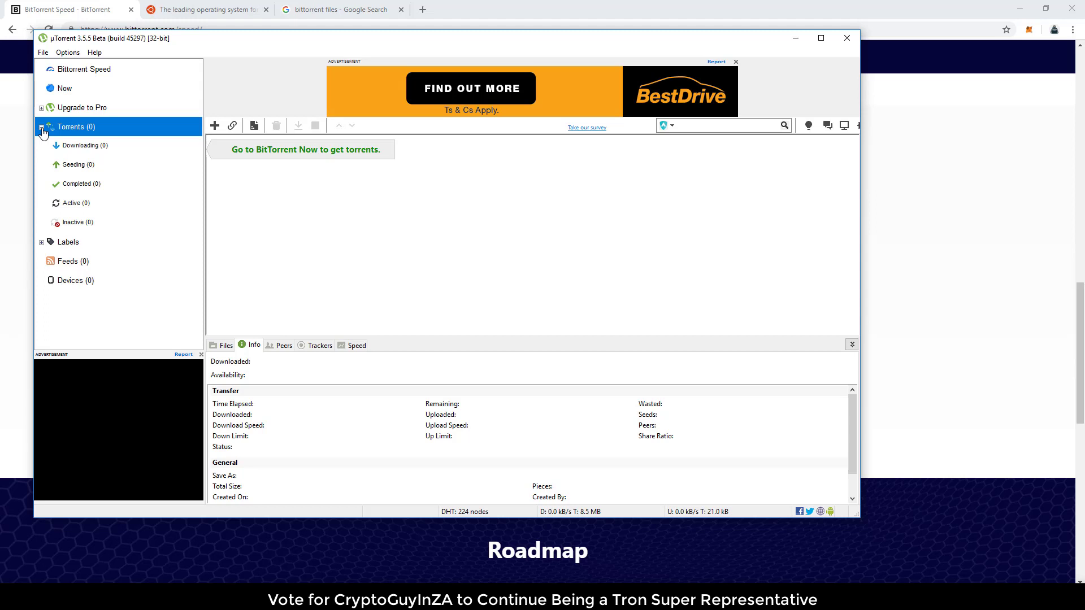
{"action": "left_click", "coordinate": [70, 168]}
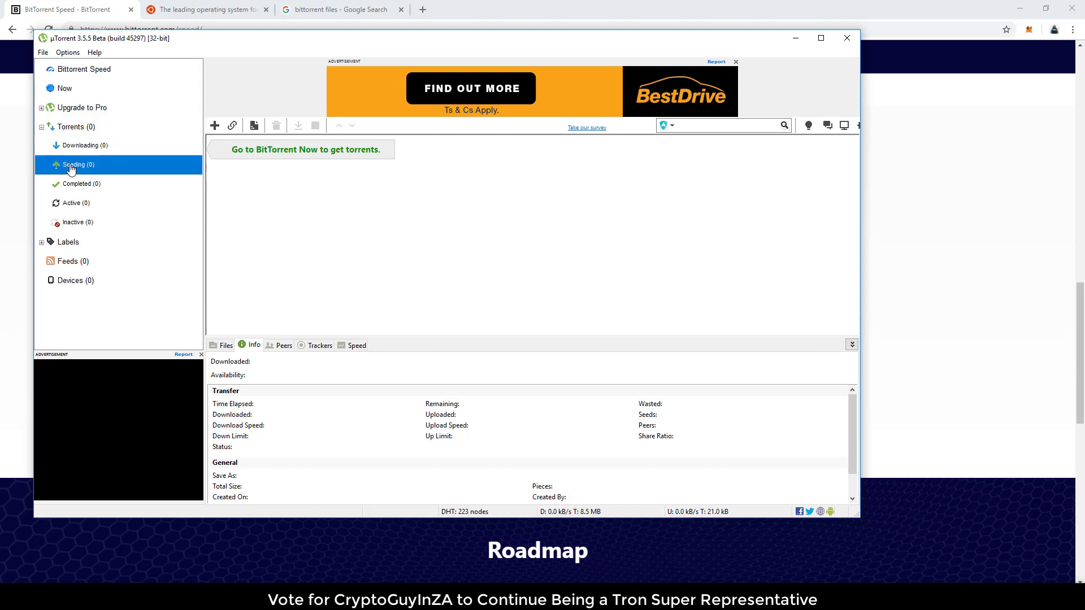
Open Options > Preferences and show the Directories page
{"action": "left_click", "coordinate": [74, 54]}
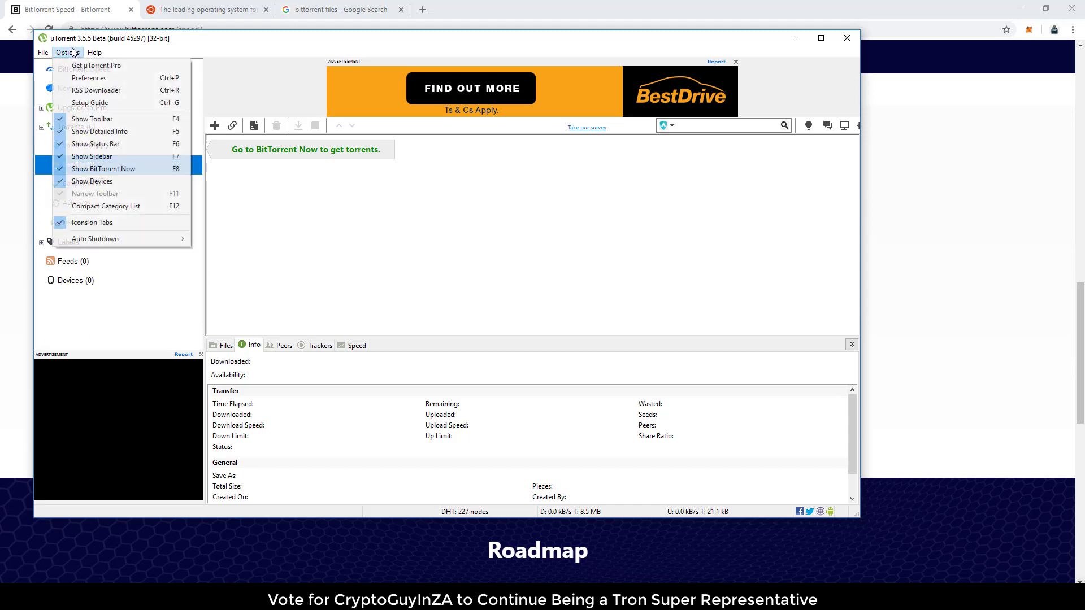
{"action": "left_click", "coordinate": [85, 78]}
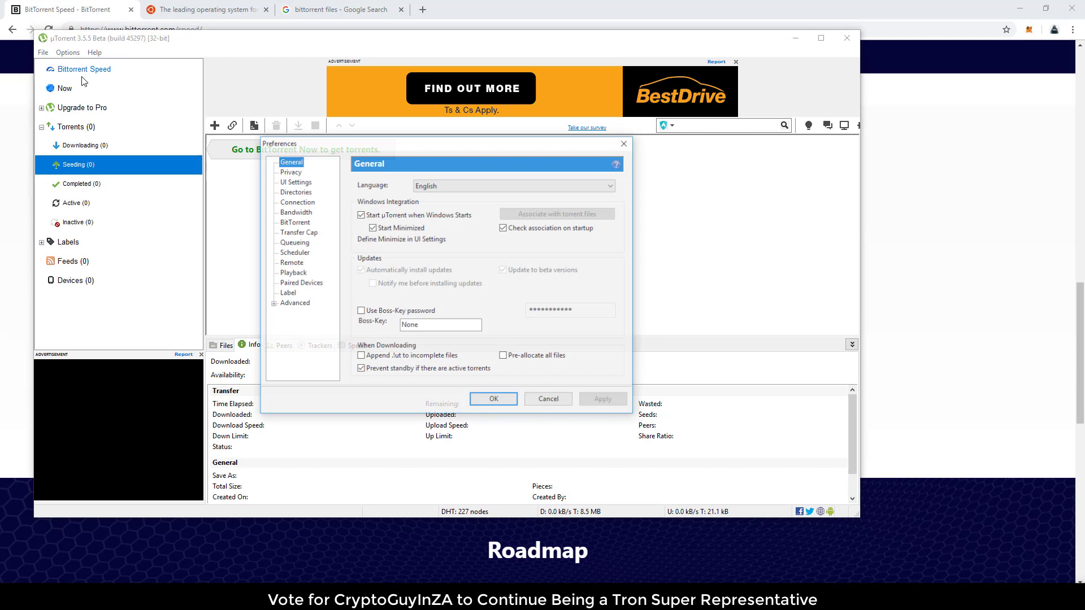
{"action": "left_click", "coordinate": [296, 194]}
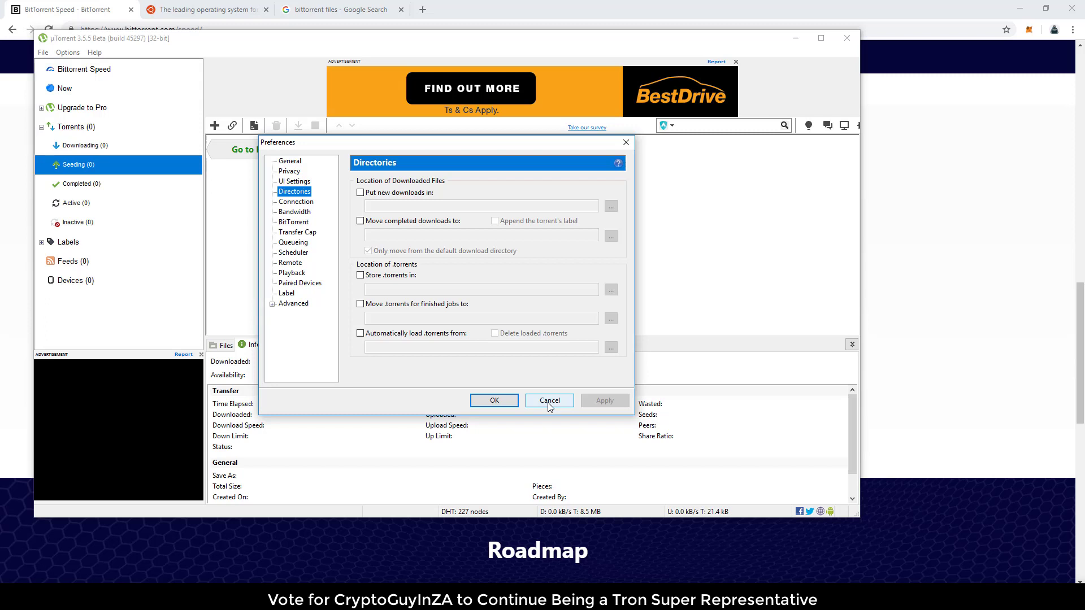
Cancel the Preferences dialog, returning to the empty Seeding list
{"action": "left_click", "coordinate": [556, 402]}
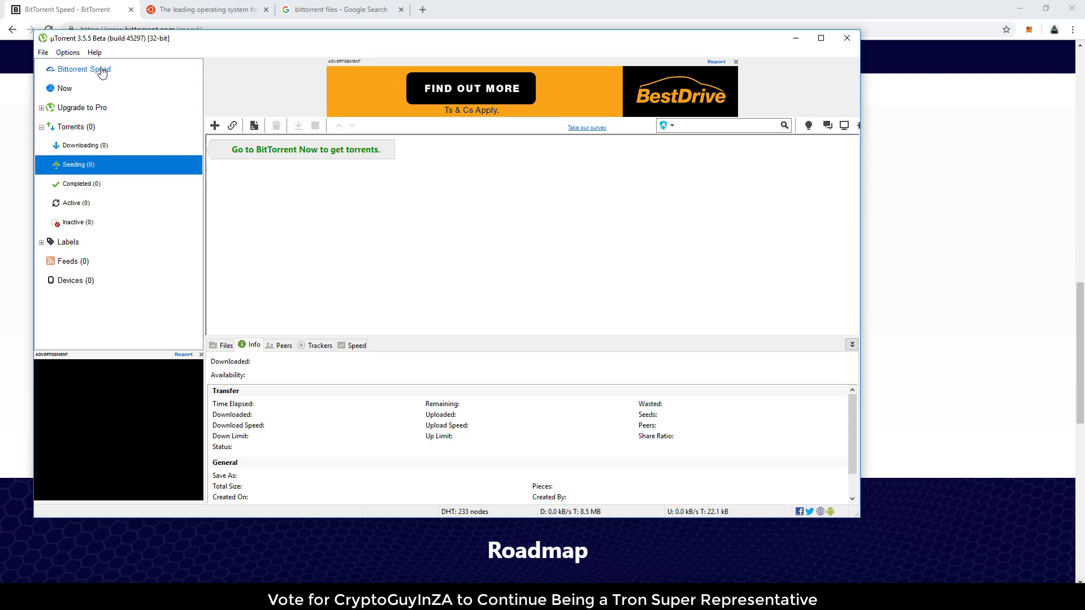
On the Ubuntu website, go to the Ubuntu Server download page
{"action": "left_click", "coordinate": [187, 14]}
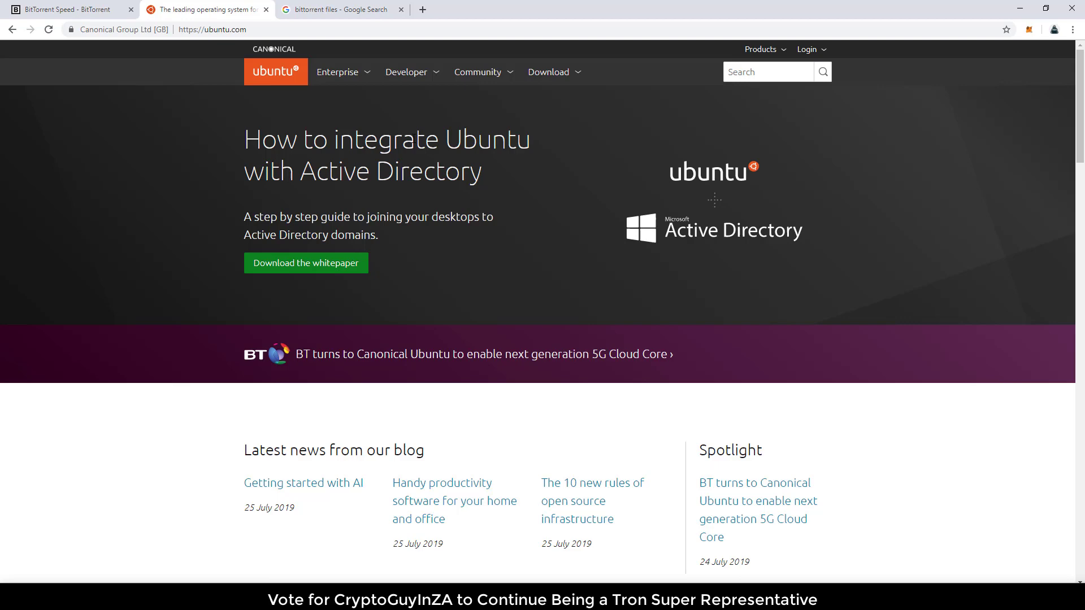
{"action": "left_click", "coordinate": [576, 77]}
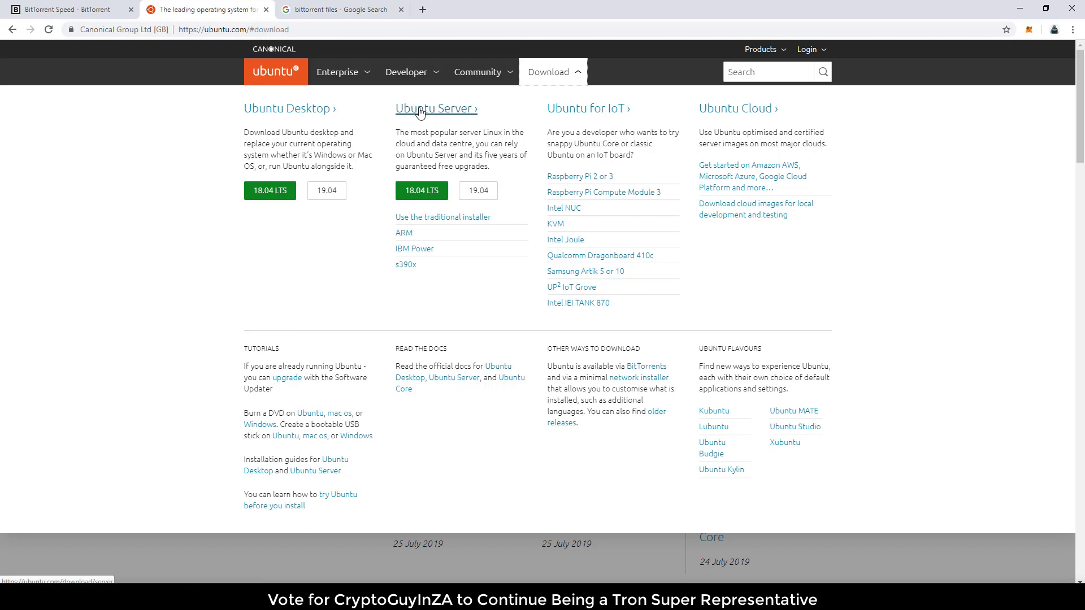
{"action": "left_click", "coordinate": [419, 109]}
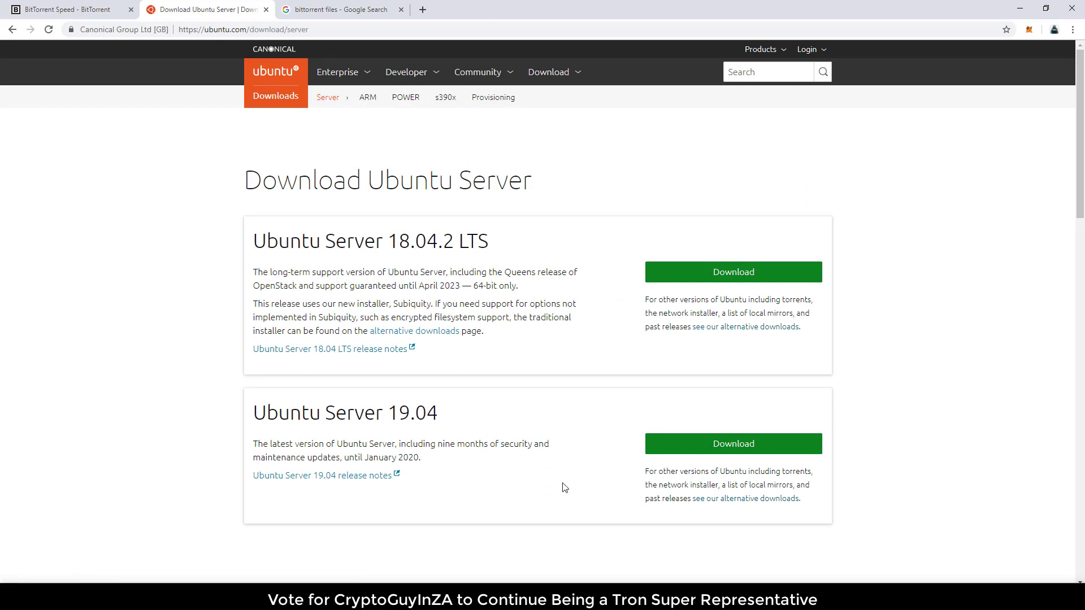
From the alternative downloads BitTorrent list, download the Ubuntu 18.04.2 Desktop (64-bit) torrent
{"action": "left_click", "coordinate": [723, 499]}
{"action": "scroll", "coordinate": [535, 420], "scroll_direction": "down", "scroll_amount": 8}
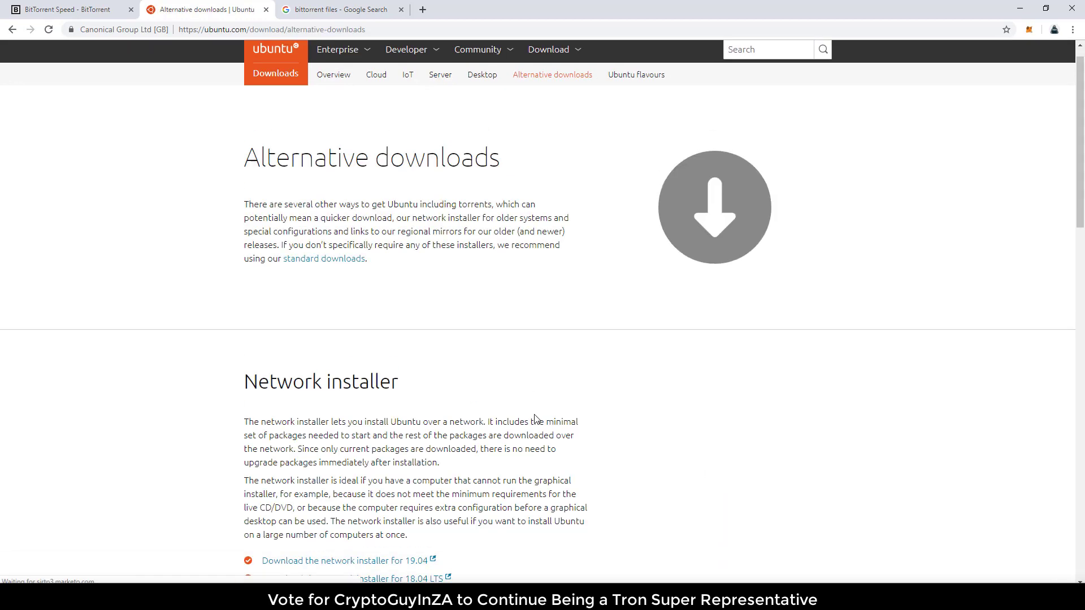
{"action": "scroll", "coordinate": [535, 419], "scroll_direction": "down", "scroll_amount": 2}
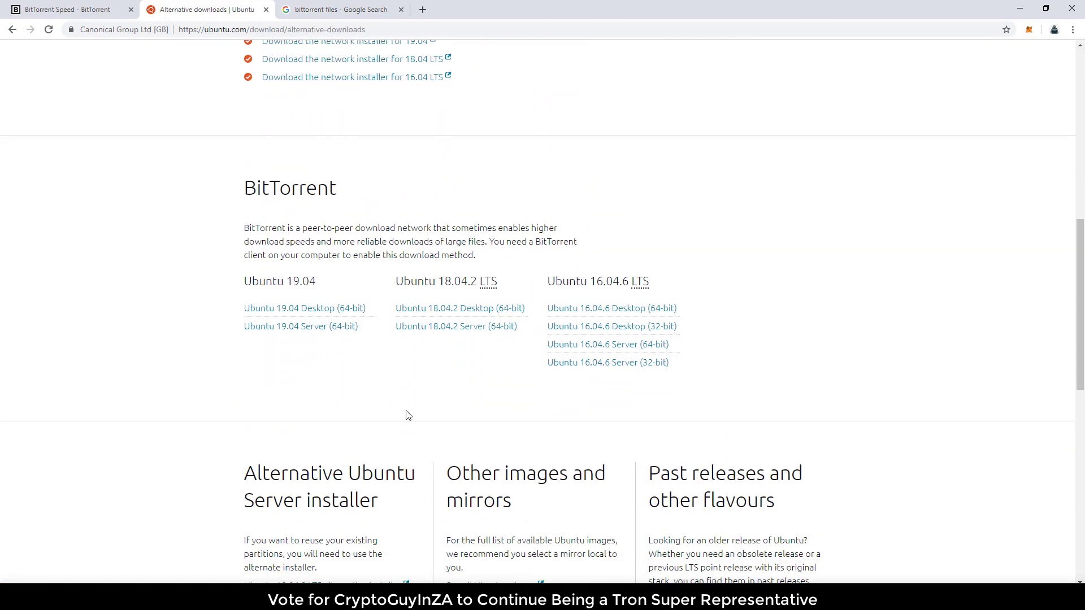
{"action": "left_click", "coordinate": [474, 308]}
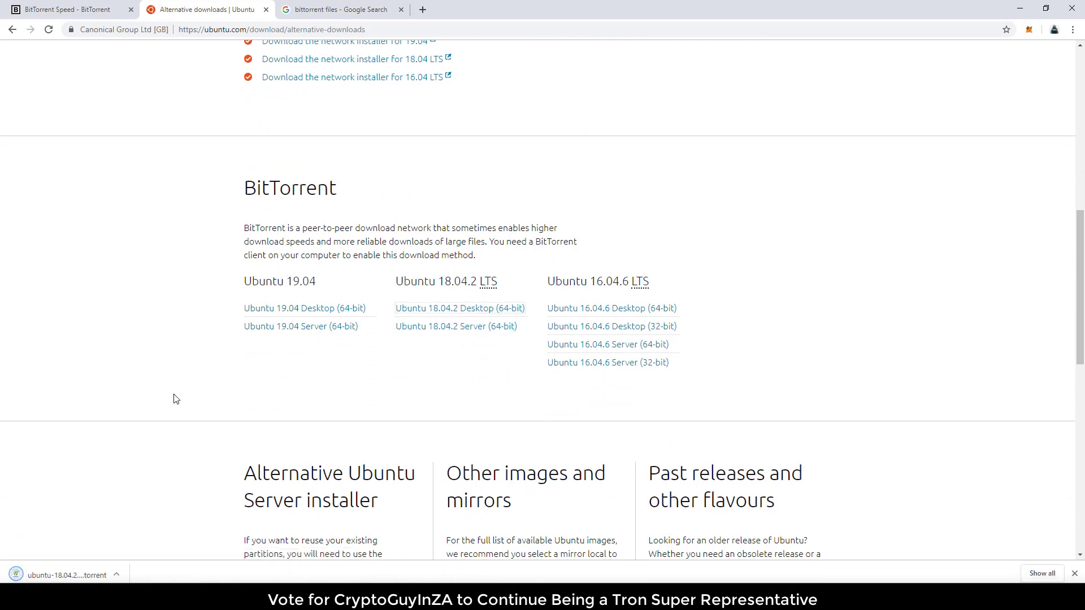
Add the downloaded ubuntu-18.04.2 .torrent to µTorrent and make the µTorrent window taller
{"action": "left_click", "coordinate": [45, 569]}
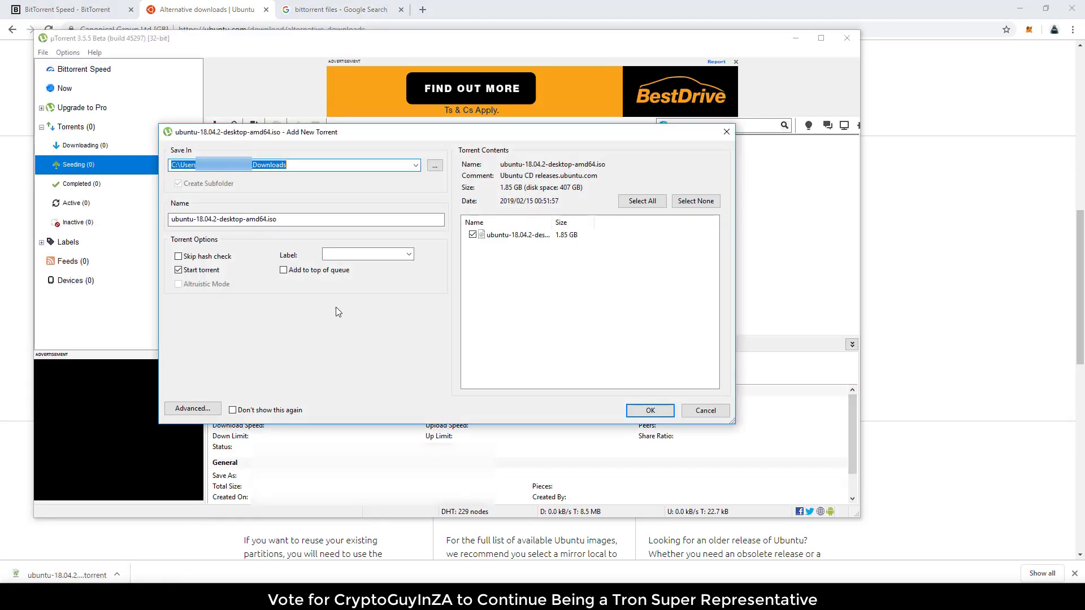
{"action": "left_click", "coordinate": [644, 411]}
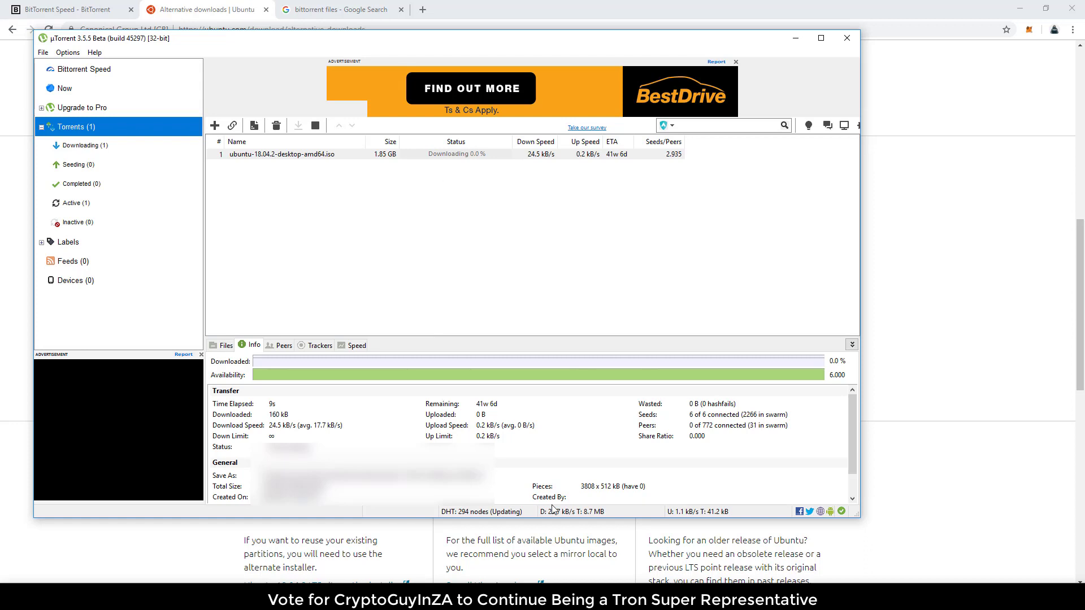
{"action": "left_click_drag", "start_coordinate": [556, 518], "coordinate": [556, 541]}
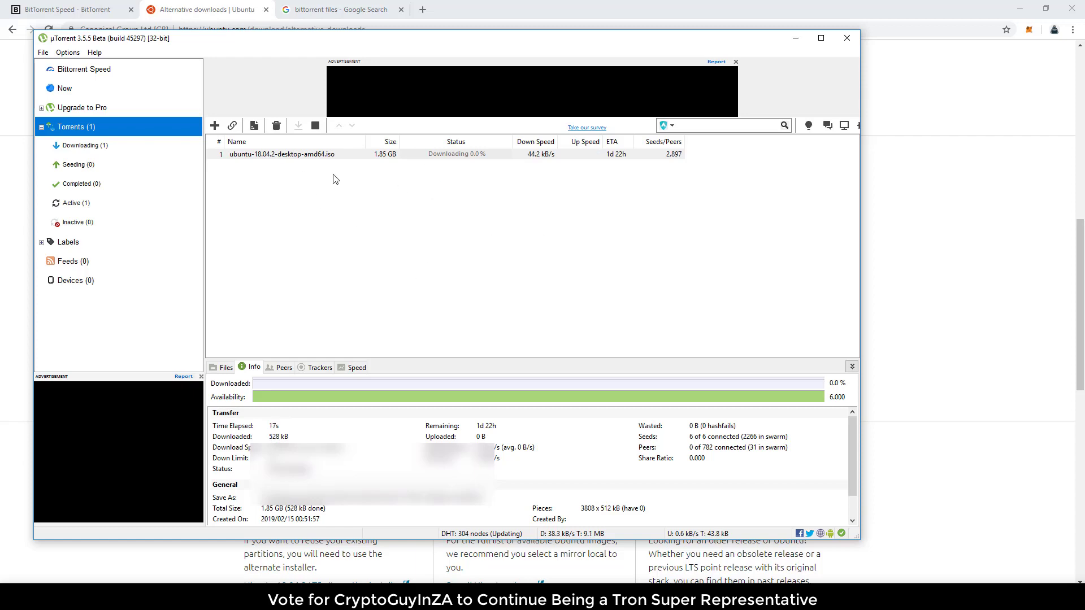
Back in Chrome's bittorrent files results, open Lifewire's 'Top Torrent Sites' article
{"action": "key", "text": "alt+Tab"}
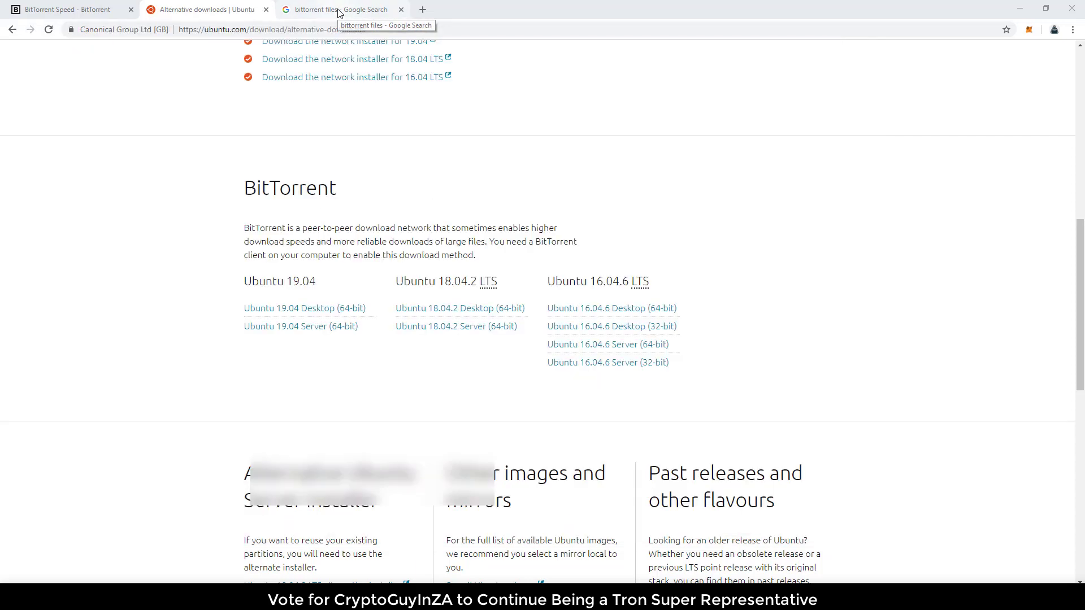
{"action": "left_click", "coordinate": [339, 10]}
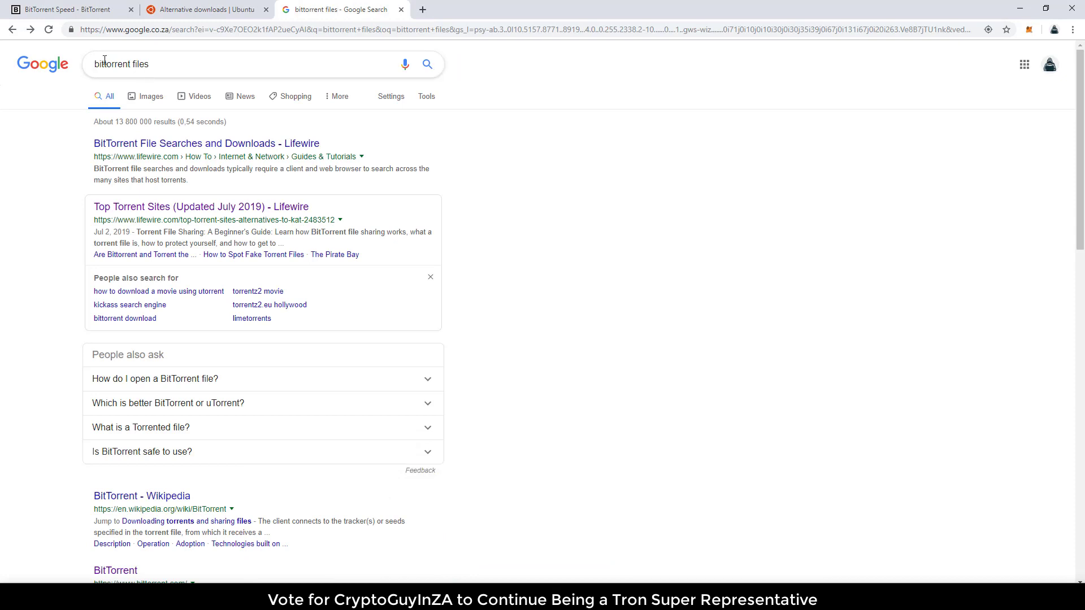
{"action": "left_click", "coordinate": [161, 208]}
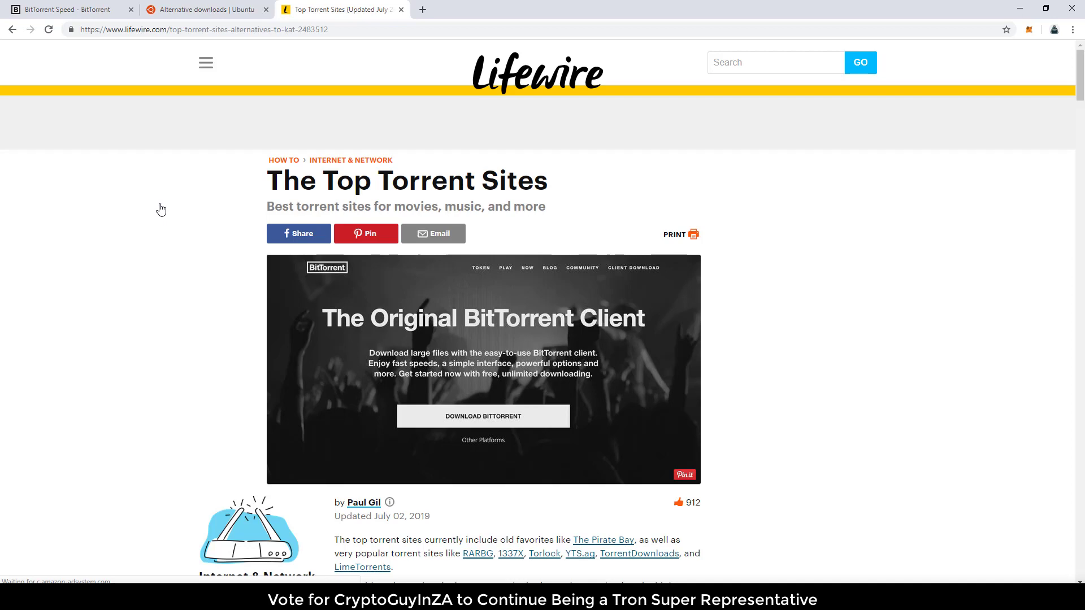
Read down the article's site list past The Pirate Bay and RARBG to 1337X
{"action": "scroll", "coordinate": [161, 209], "scroll_direction": "down", "scroll_amount": 9}
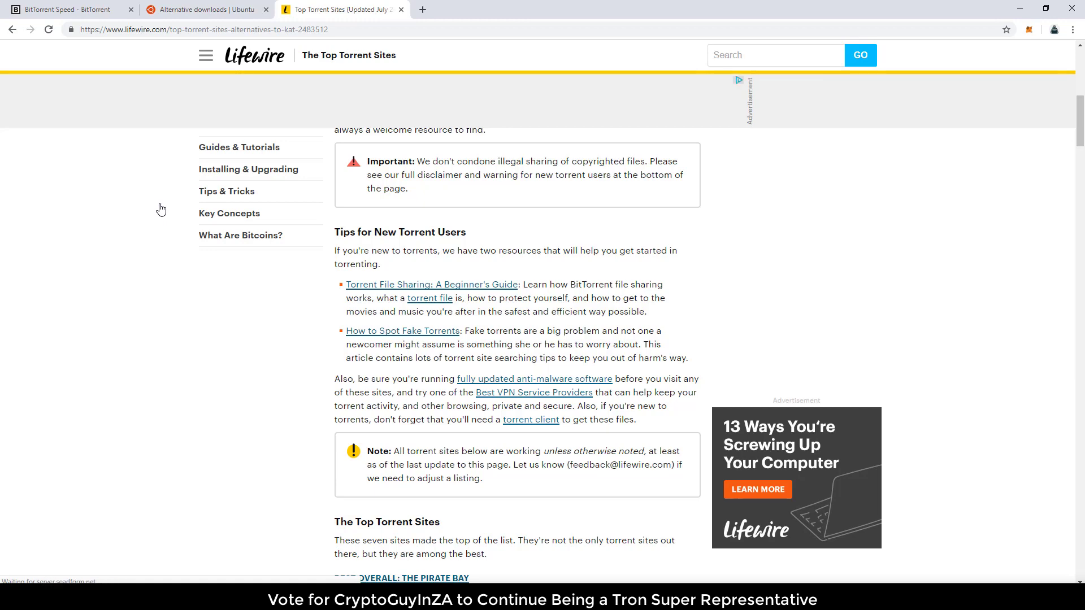
{"action": "scroll", "coordinate": [161, 209], "scroll_direction": "down", "scroll_amount": 2}
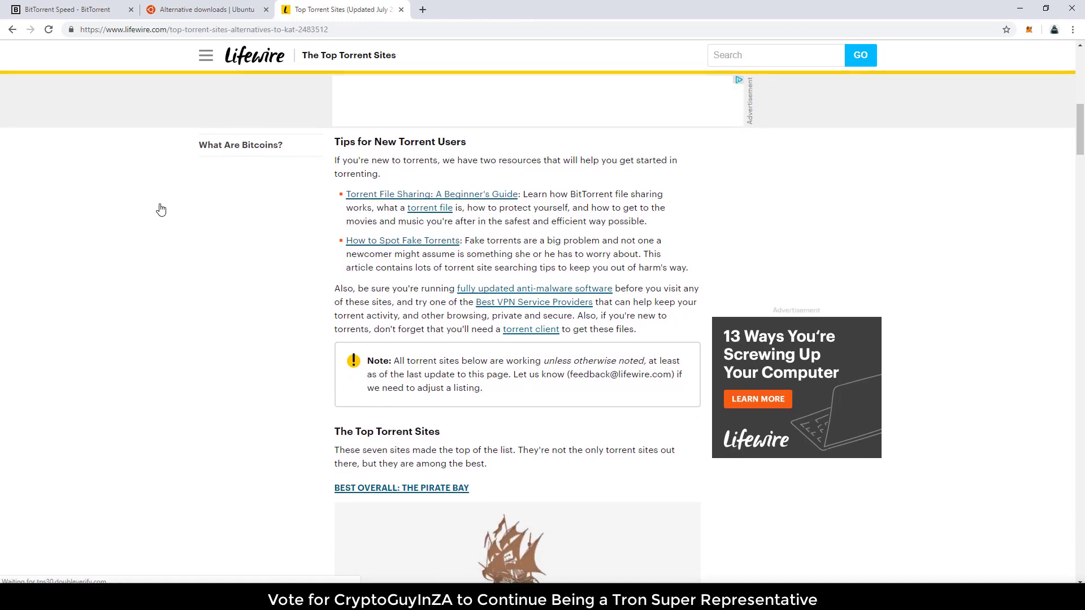
{"action": "scroll", "coordinate": [161, 210], "scroll_direction": "down", "scroll_amount": 5}
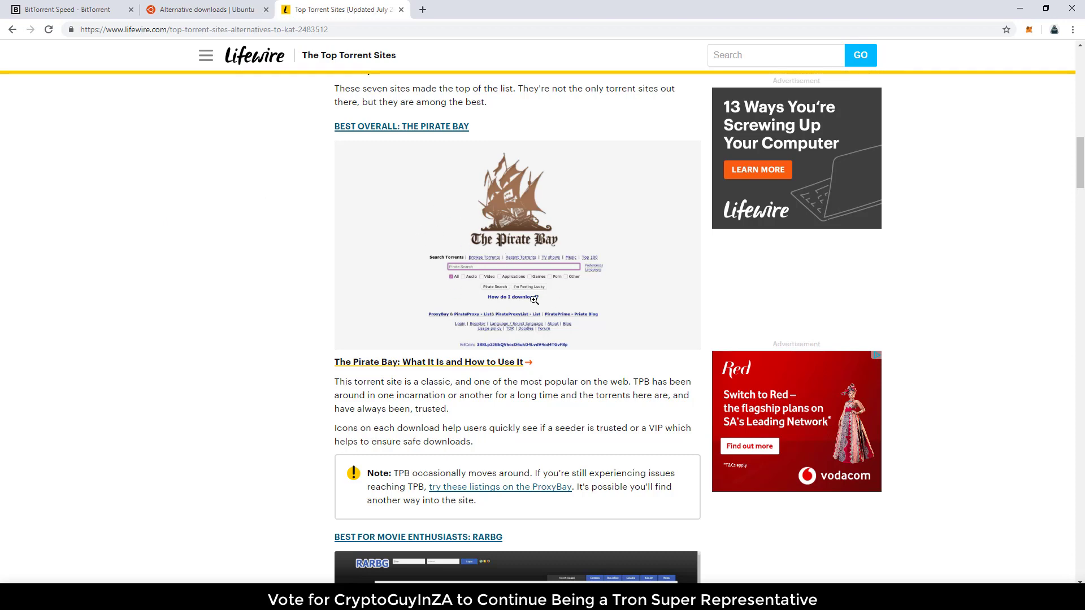
{"action": "scroll", "coordinate": [512, 326], "scroll_direction": "down", "scroll_amount": 6}
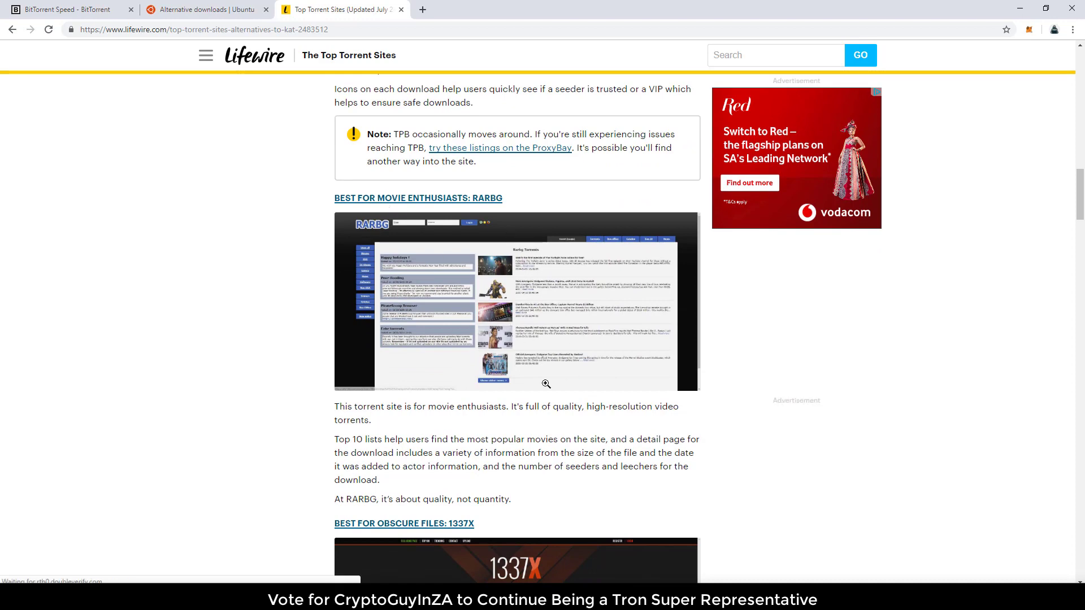
{"action": "scroll", "coordinate": [480, 371], "scroll_direction": "down", "scroll_amount": 6}
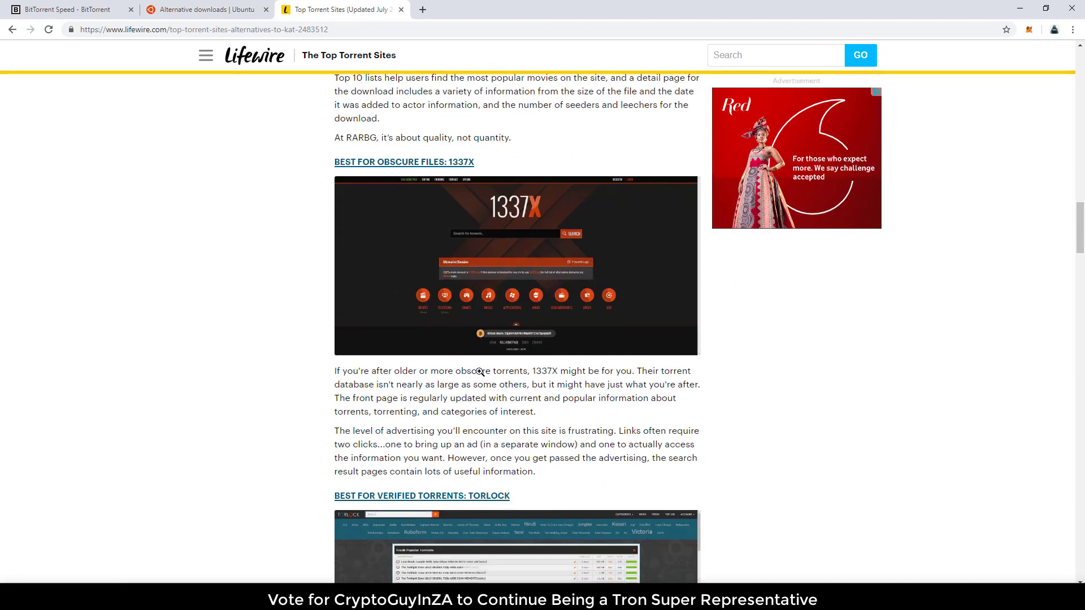
{"action": "scroll", "coordinate": [480, 372], "scroll_direction": "down", "scroll_amount": 5}
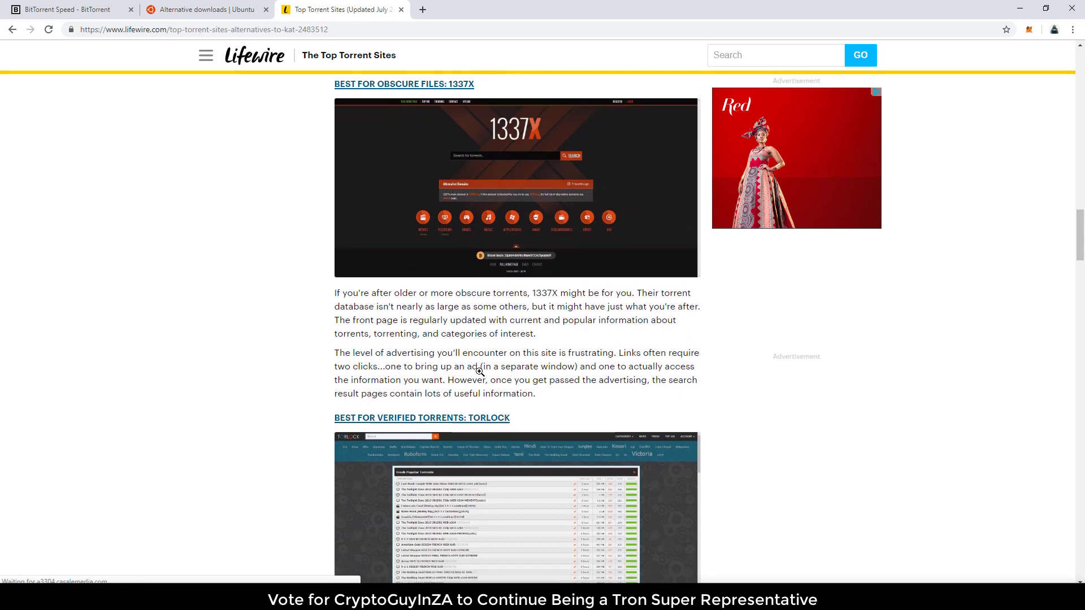
{"action": "scroll", "coordinate": [562, 501], "scroll_direction": "down", "scroll_amount": 1}
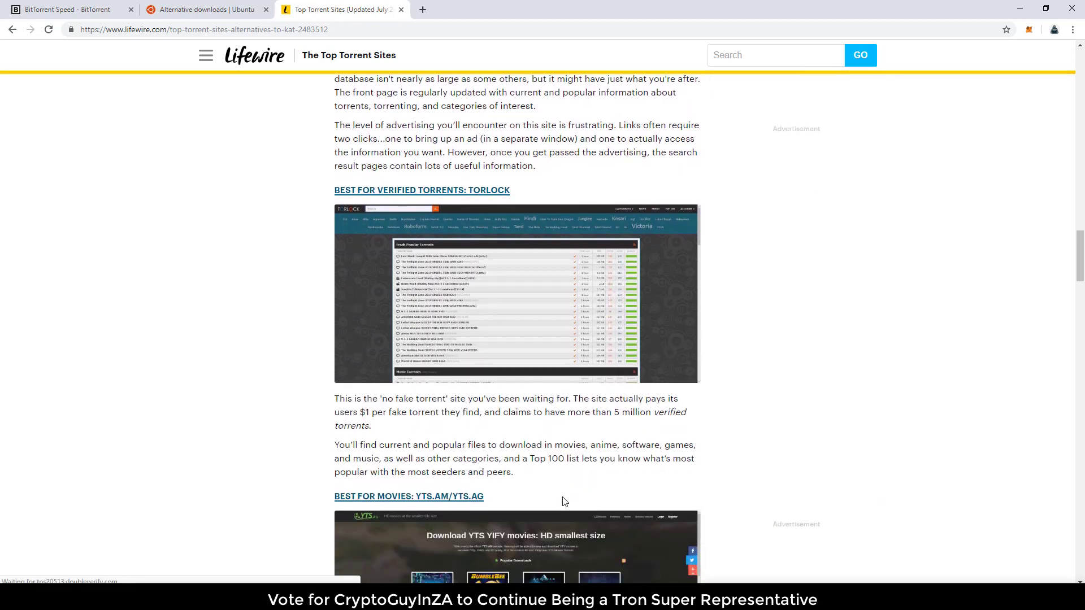
{"action": "scroll", "coordinate": [563, 500], "scroll_direction": "down", "scroll_amount": 4}
{"action": "scroll", "coordinate": [563, 501], "scroll_direction": "up", "scroll_amount": 8}
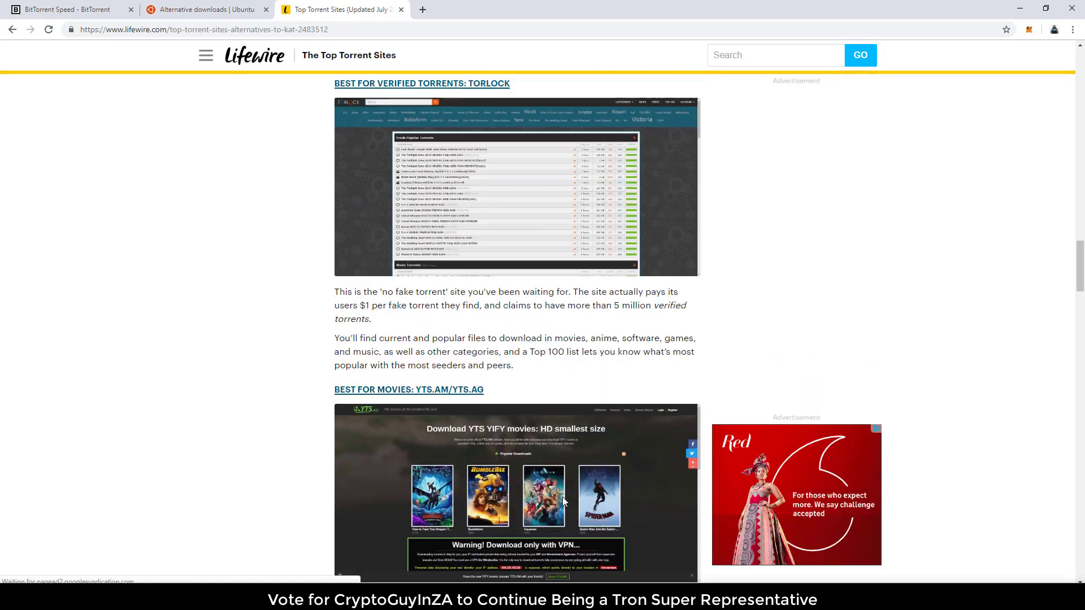
{"action": "scroll", "coordinate": [563, 501], "scroll_direction": "up", "scroll_amount": 4}
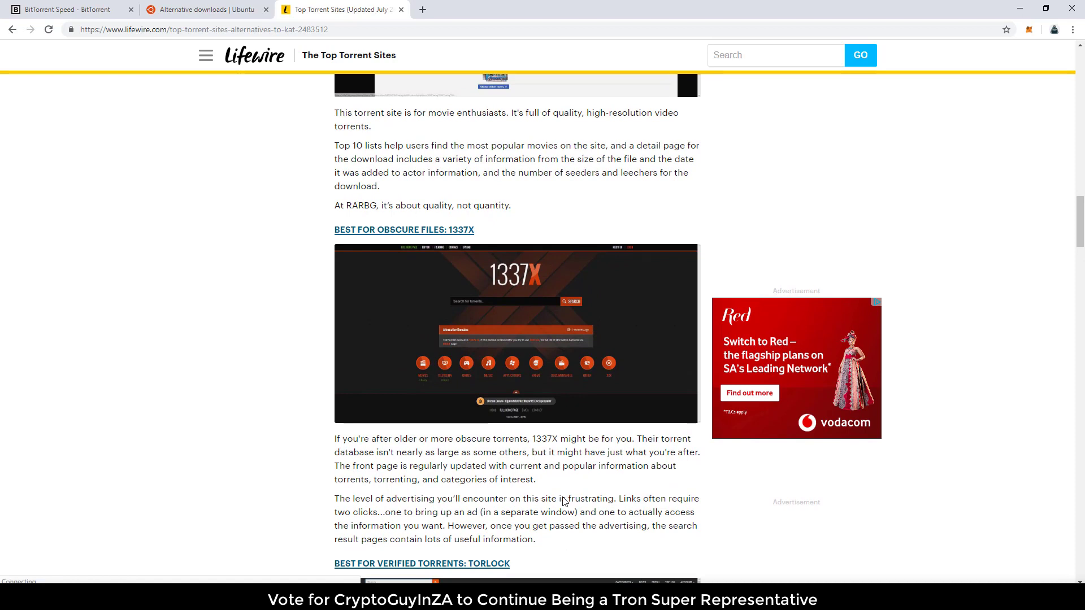